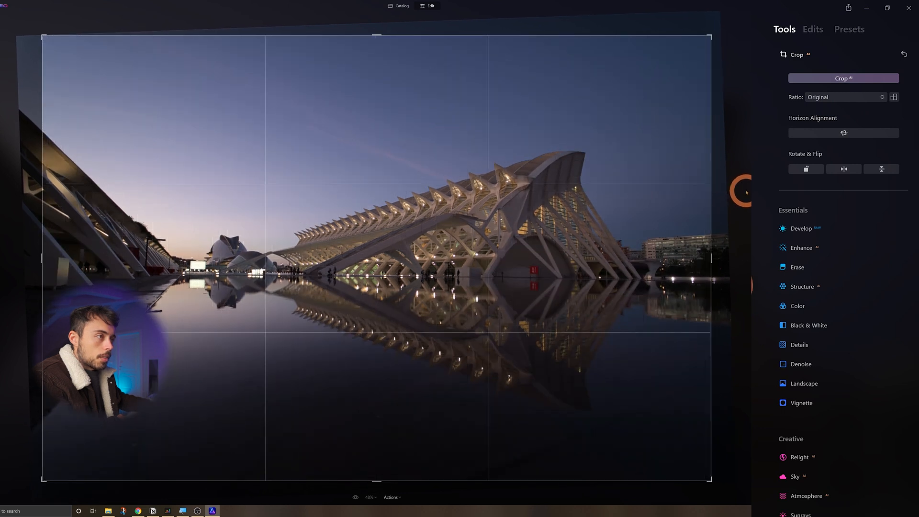
Step: Apply the crop to the photo
key("Return")
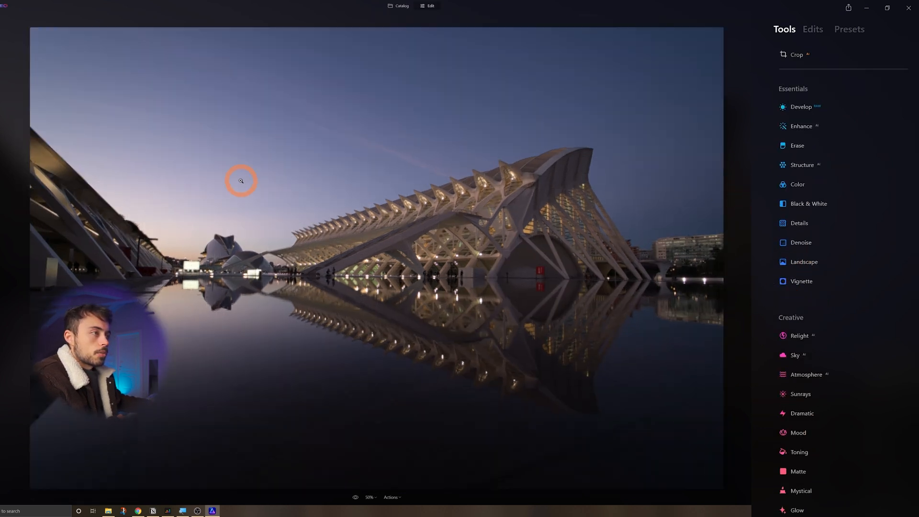
left_click(808, 130)
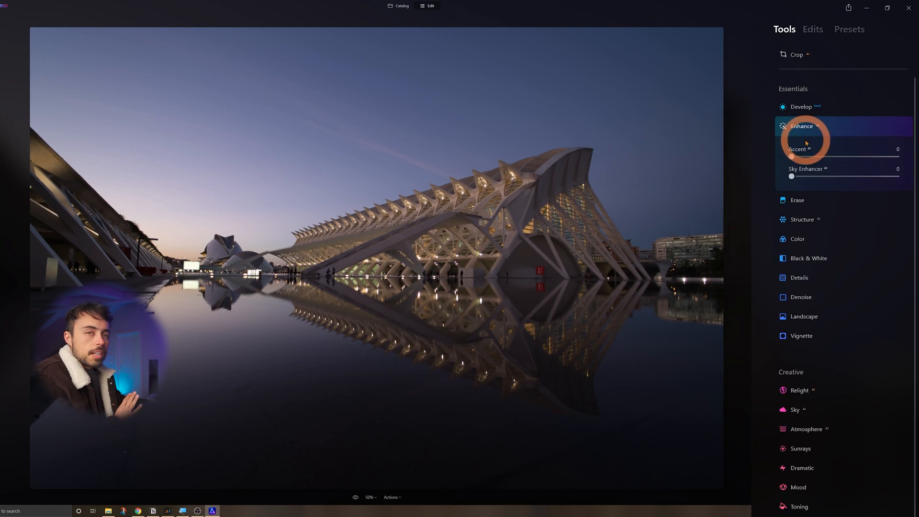
left_click_drag(792, 156, 860, 169)
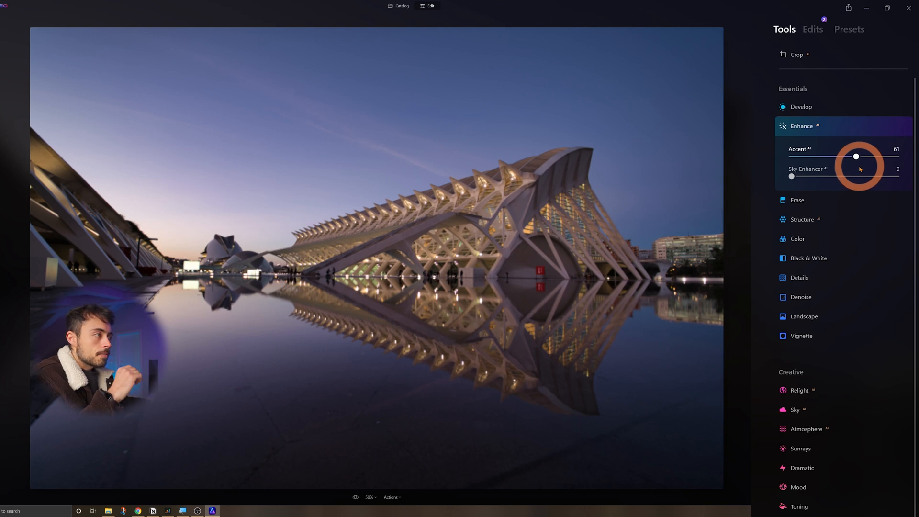
double_click(861, 169)
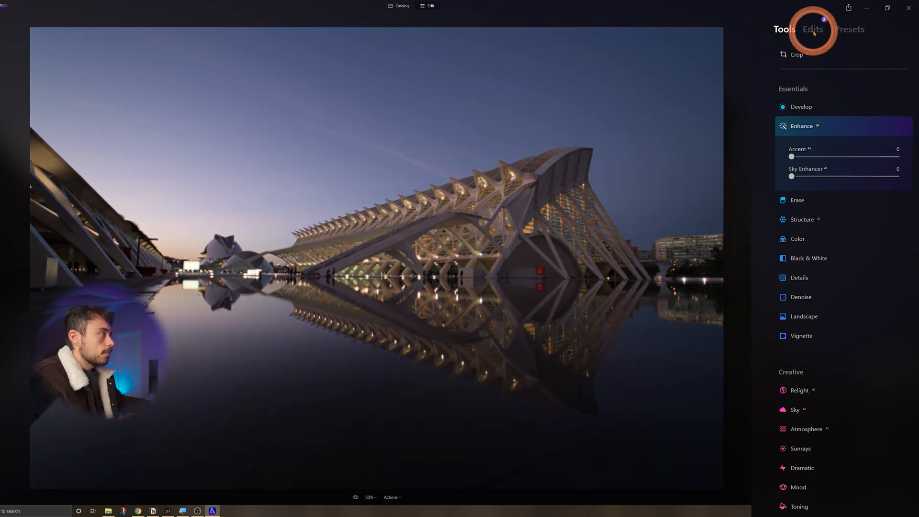
Step: Adjust the Develop light settings to Highlights -70, Shadows 11 and Smart Contrast 20
left_click(764, 152)
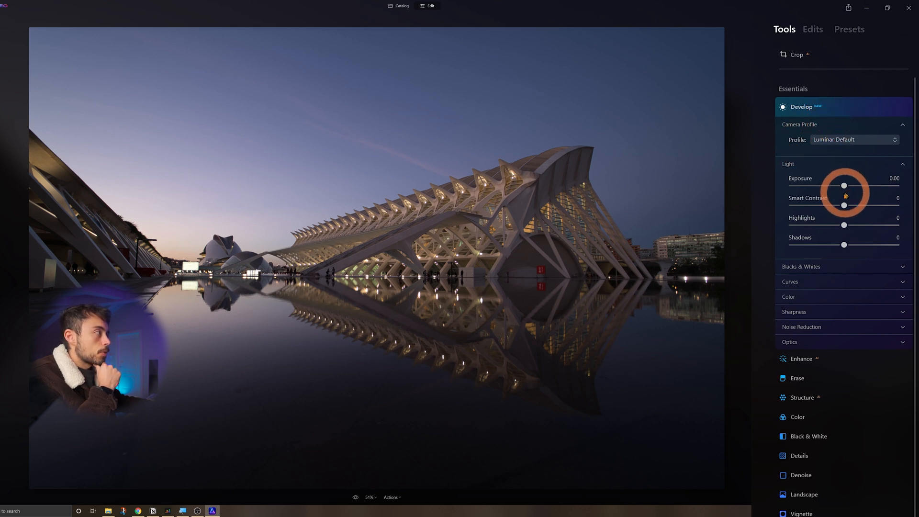
left_click_drag(845, 225, 807, 232)
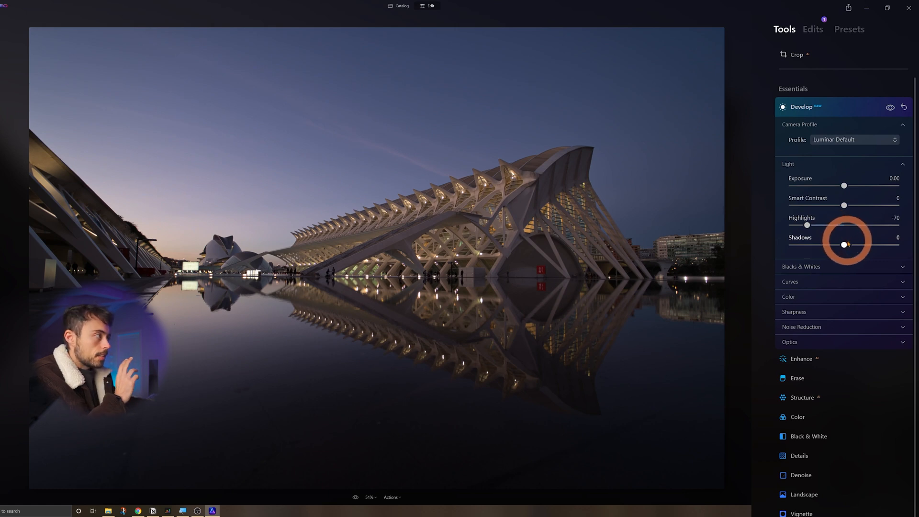
left_click_drag(847, 247, 853, 250)
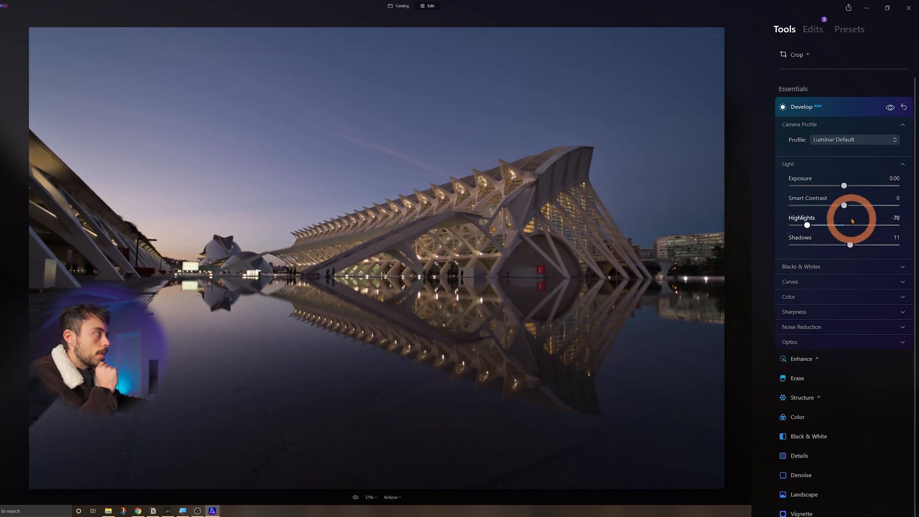
left_click_drag(844, 206, 856, 208)
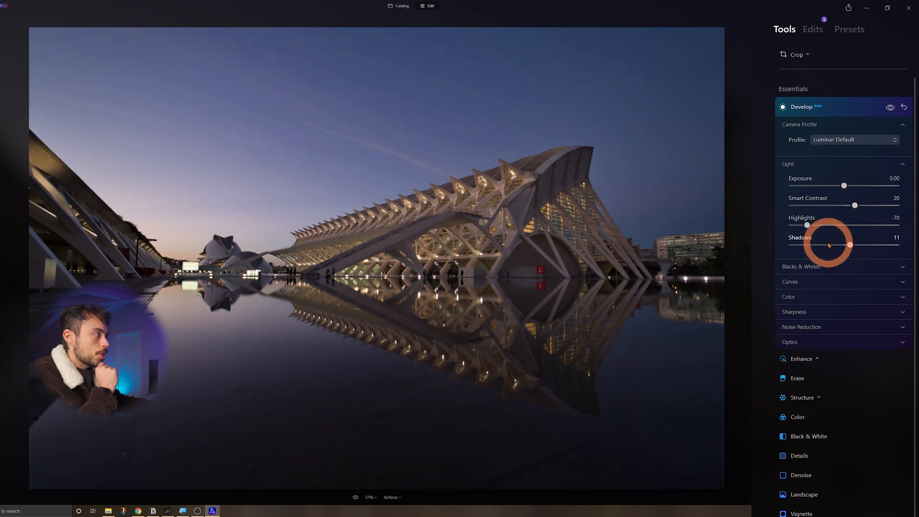
Step: Shape the main tone curve into a gentle S, slightly lowering the shadows and adding a point in the highlights
left_click(830, 281)
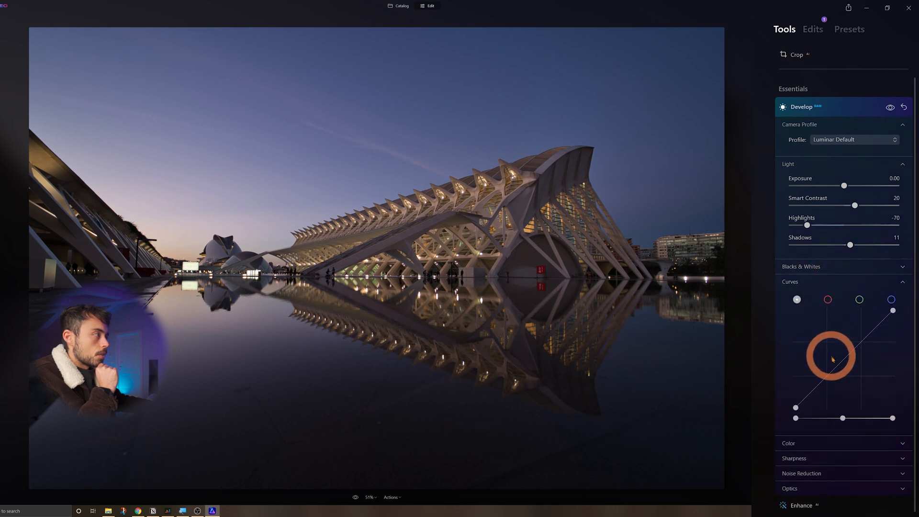
left_click_drag(830, 375, 831, 380)
left_click_drag(865, 339, 863, 340)
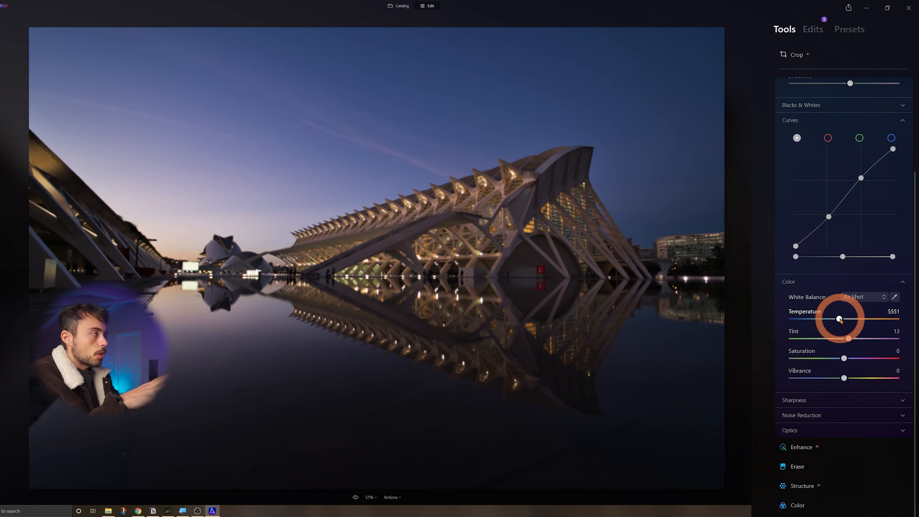
Step: Cool the white balance to a Temperature of 4860 and set the Develop Vibrance to 24
left_click(840, 320)
left_click_drag(841, 320, 836, 320)
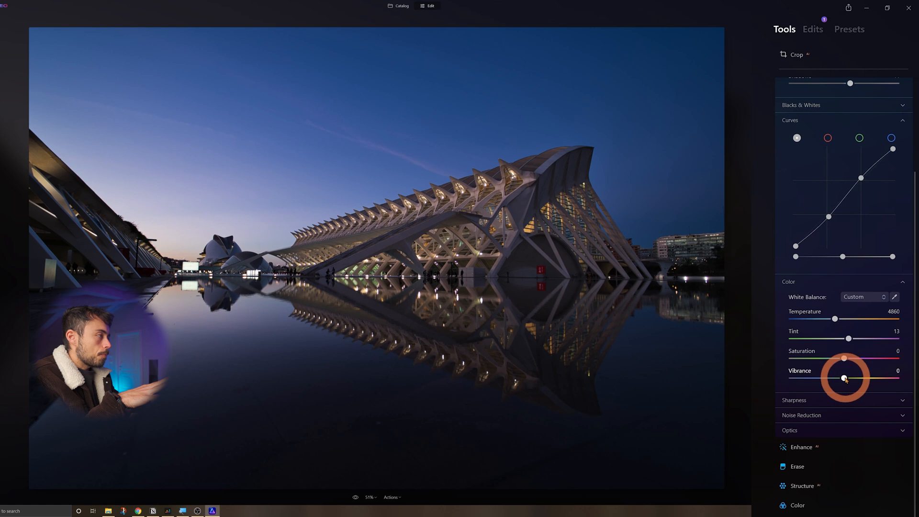
left_click_drag(845, 378, 852, 379)
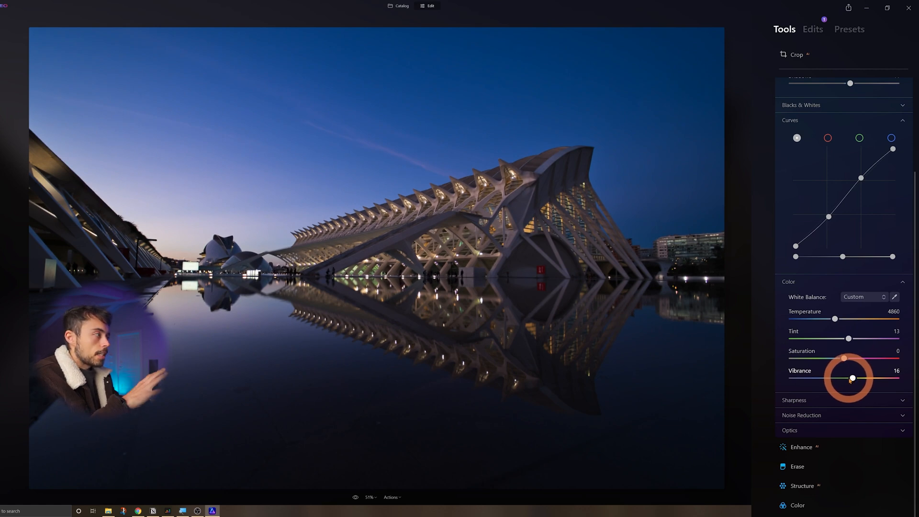
left_click(846, 359)
left_click_drag(849, 360, 857, 378)
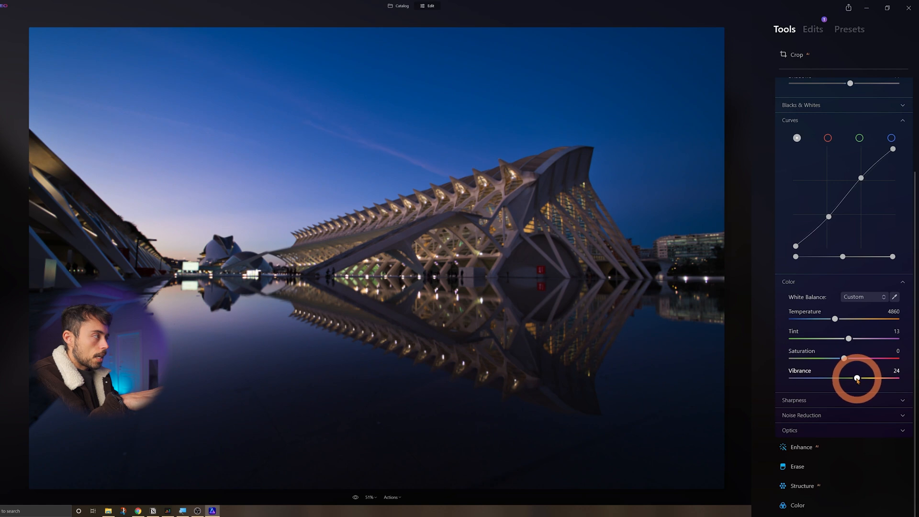
Step: Set Sharpen to 18 in the Develop adjustments and open the noise reduction settings
left_click(842, 401)
mouse_move(800, 426)
left_mouse_down()
mouse_move(820, 424)
mouse_move(813, 425)
left_mouse_up()
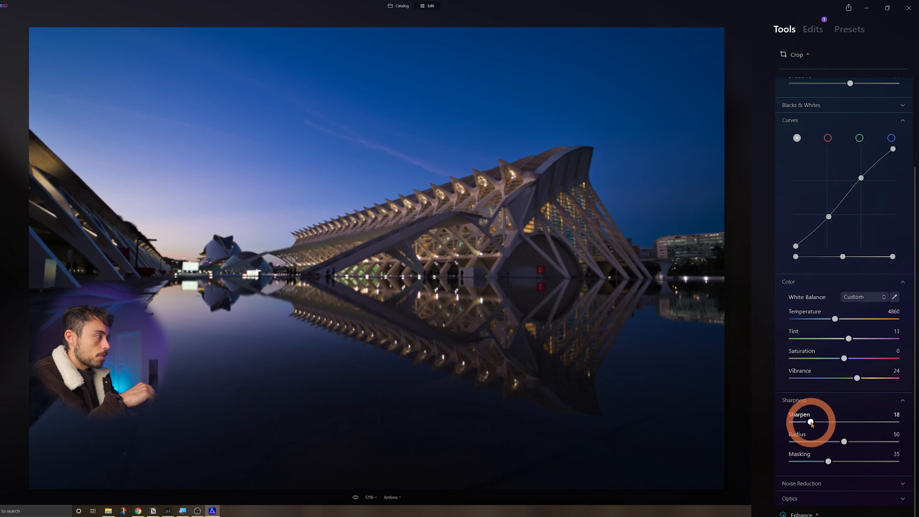
left_click(834, 484)
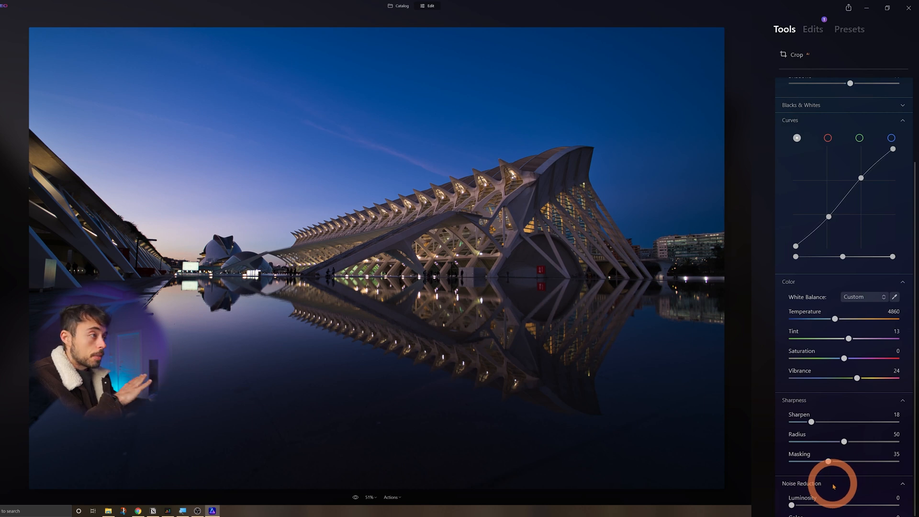
Step: Go to the catalog, return to editing the photo and open a fresh Develop adjustment to examine its settings
left_click(401, 7)
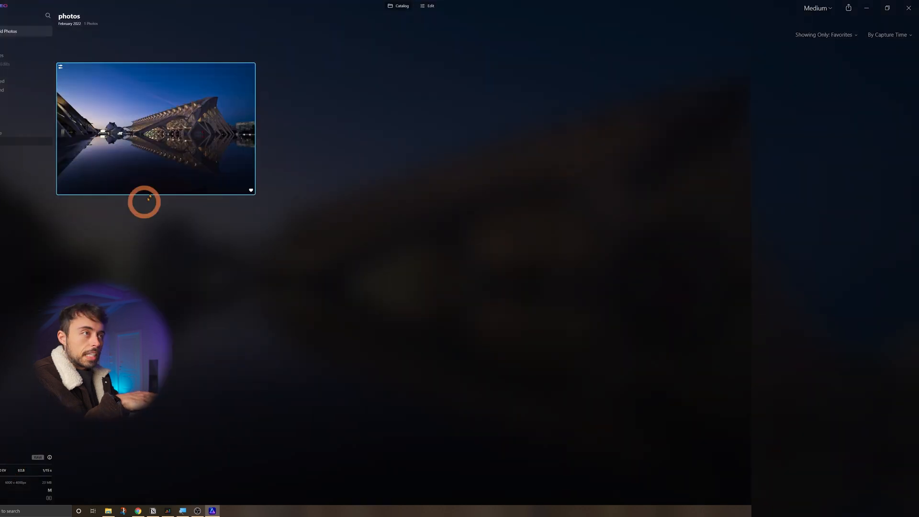
left_click(432, 6)
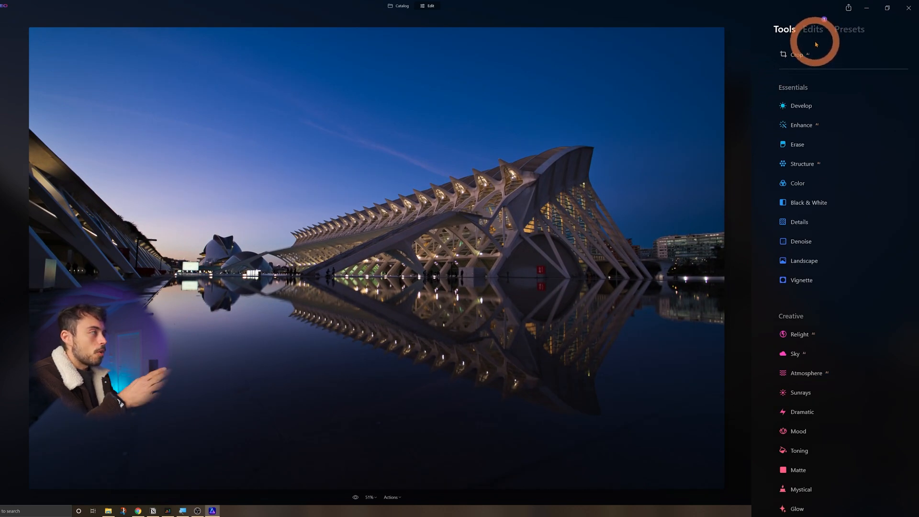
left_click(797, 106)
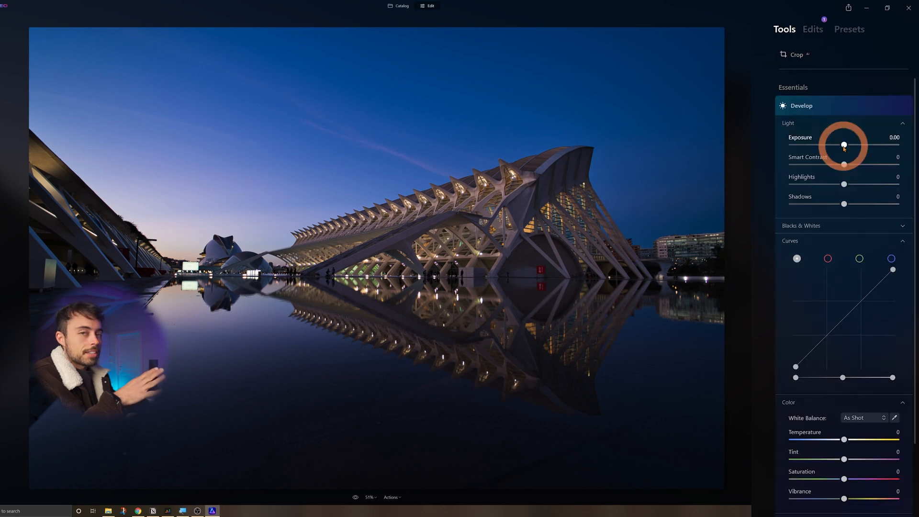
Step: Reopen the applied Develop adjustment and enable Auto Distortion Corrections, leaving Lens Distortion at 0
left_click(813, 29)
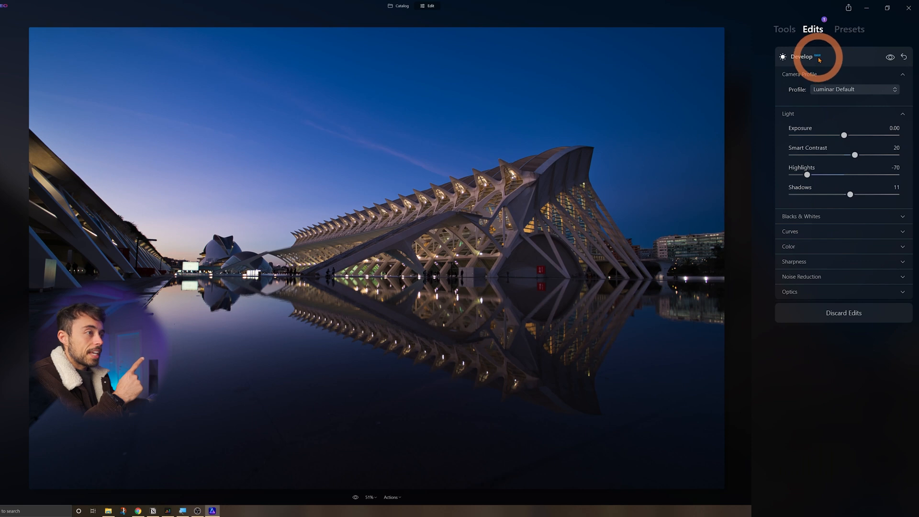
left_click(822, 291)
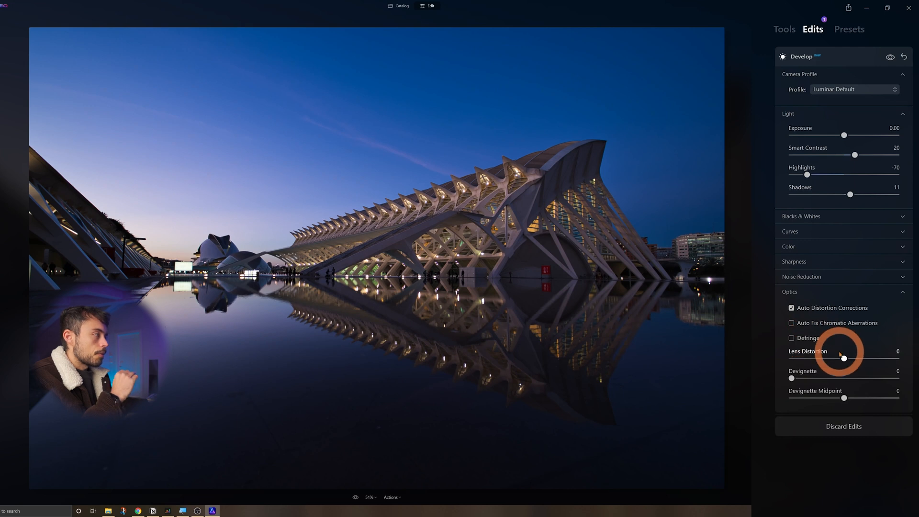
left_click_drag(842, 355, 828, 362)
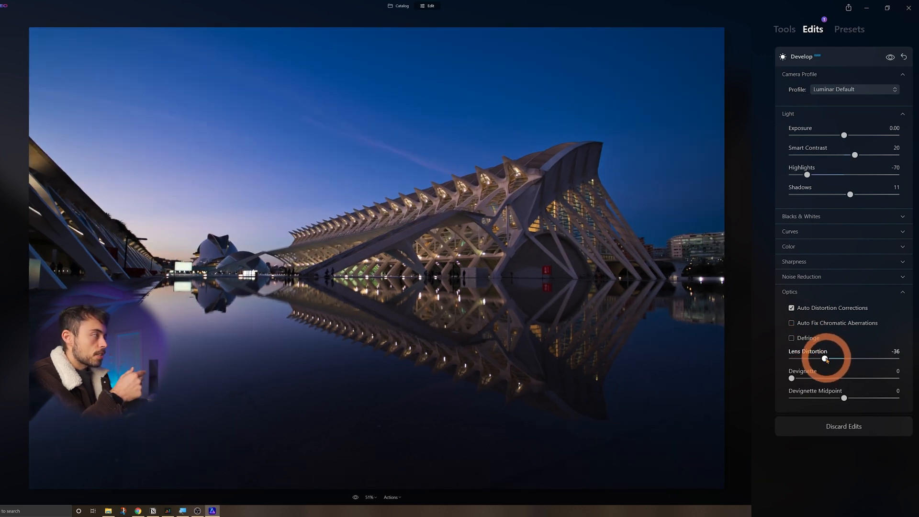
double_click(825, 359)
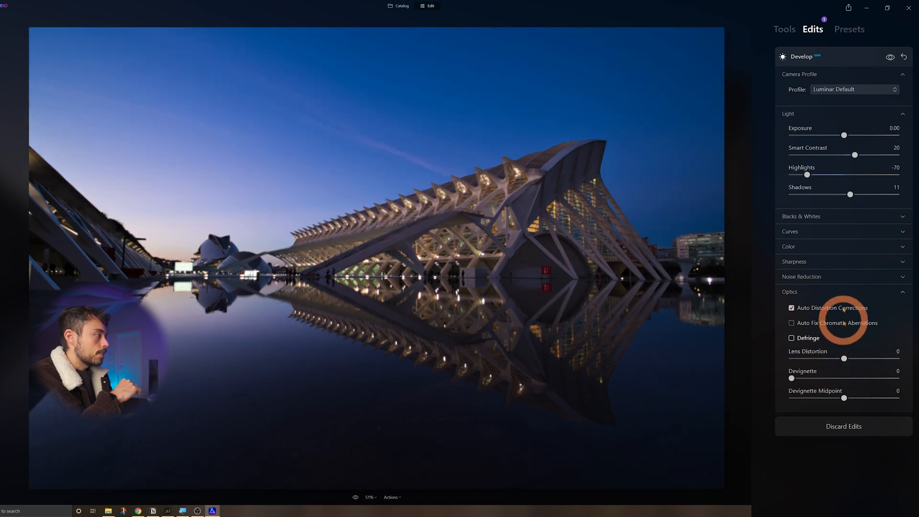
Step: Add a Structure adjustment to the photo with Amount 36 and Boost 15
left_click(785, 30)
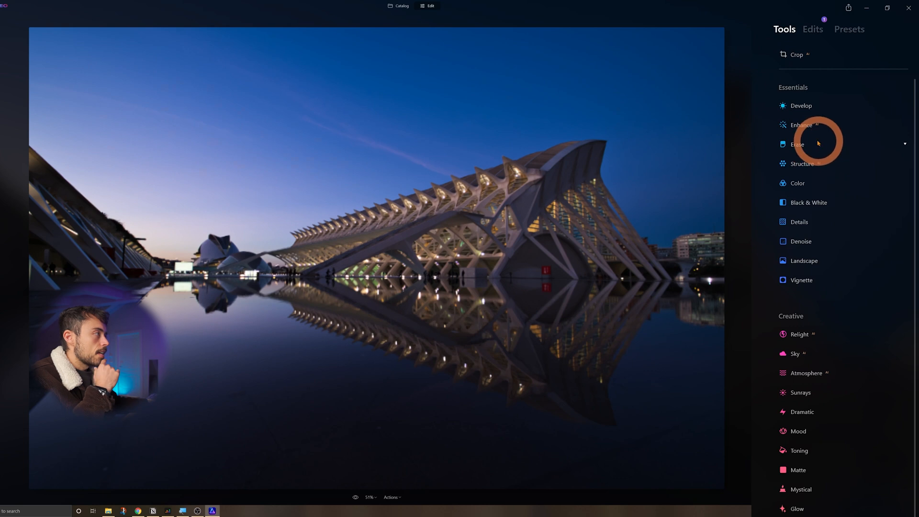
left_click(813, 164)
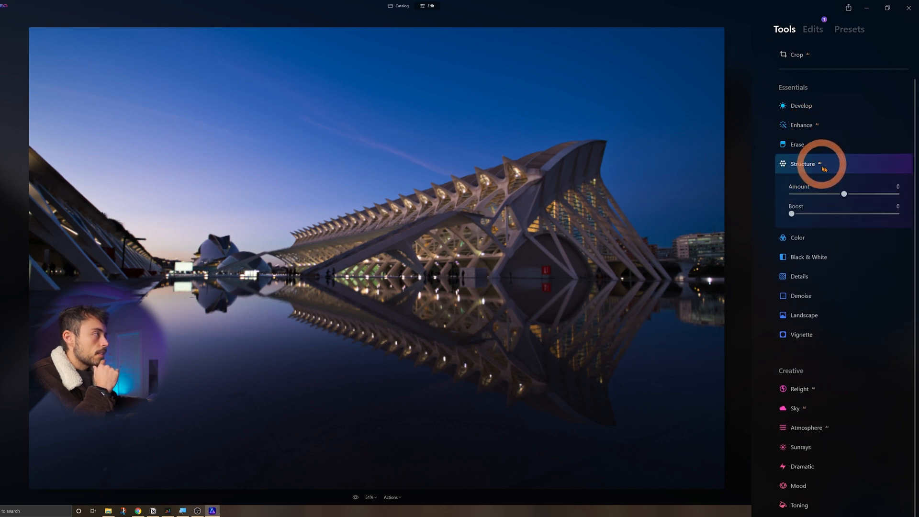
left_click_drag(845, 194, 855, 195)
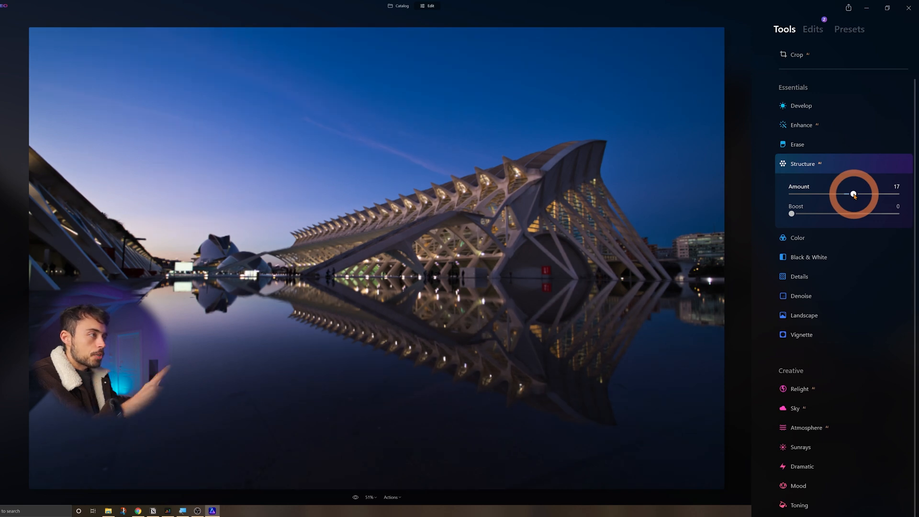
left_click_drag(855, 195, 863, 195)
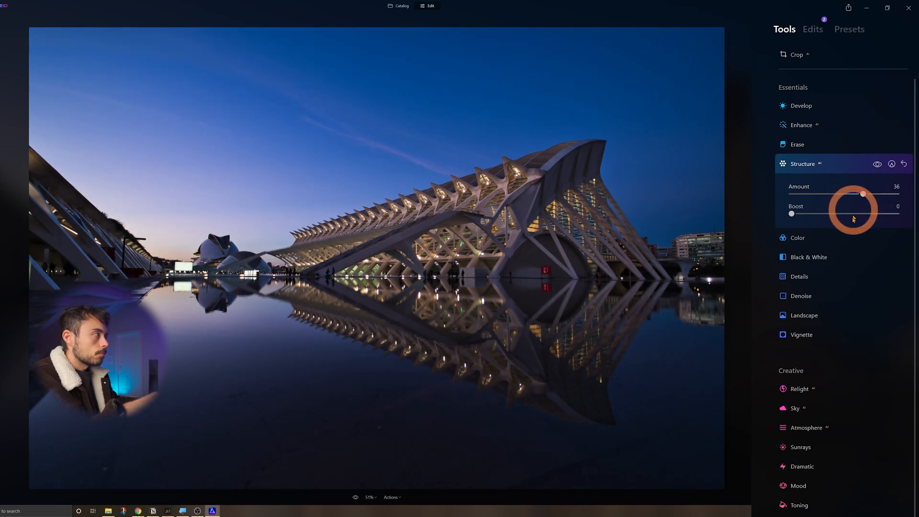
left_click_drag(793, 214, 885, 213)
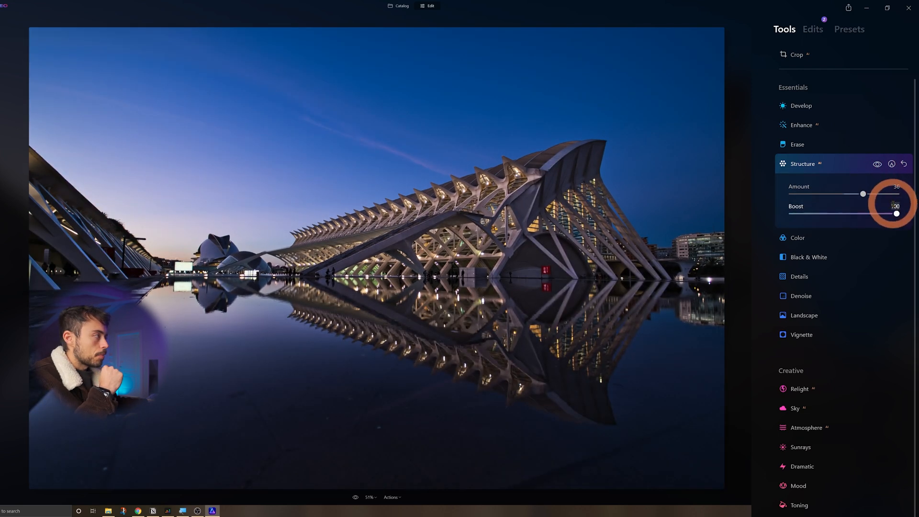
left_click_drag(896, 214, 808, 214)
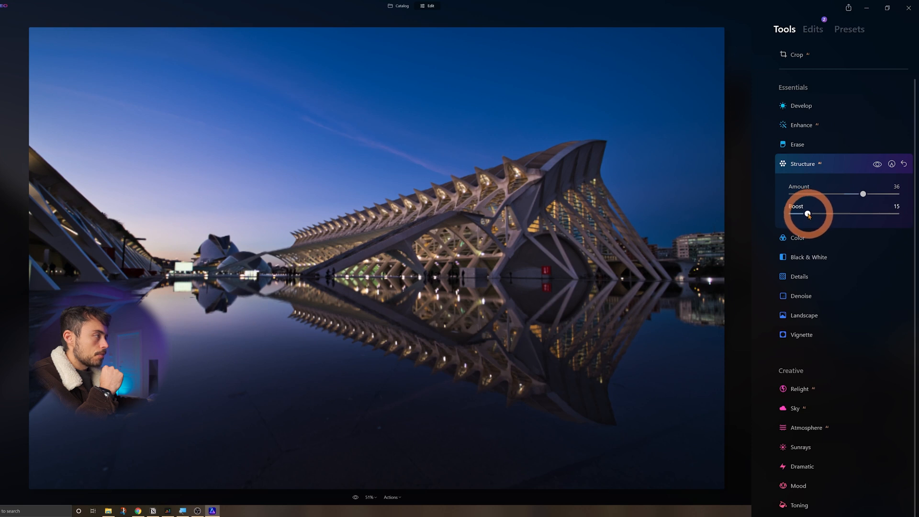
Step: Shift the HSL hues to Purple -40, Magenta -34, Blue -11, Yellow -59 and Orange -32
left_click(817, 238)
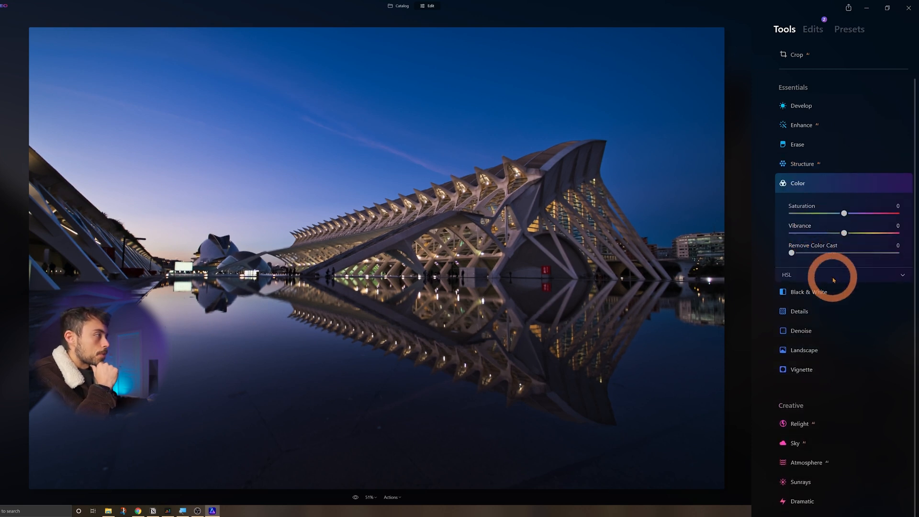
left_click(833, 278)
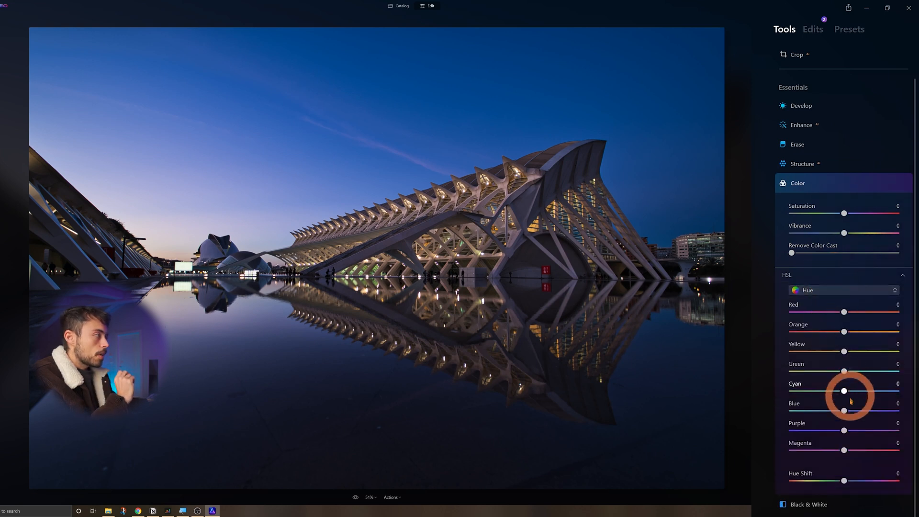
left_click_drag(849, 433, 824, 450)
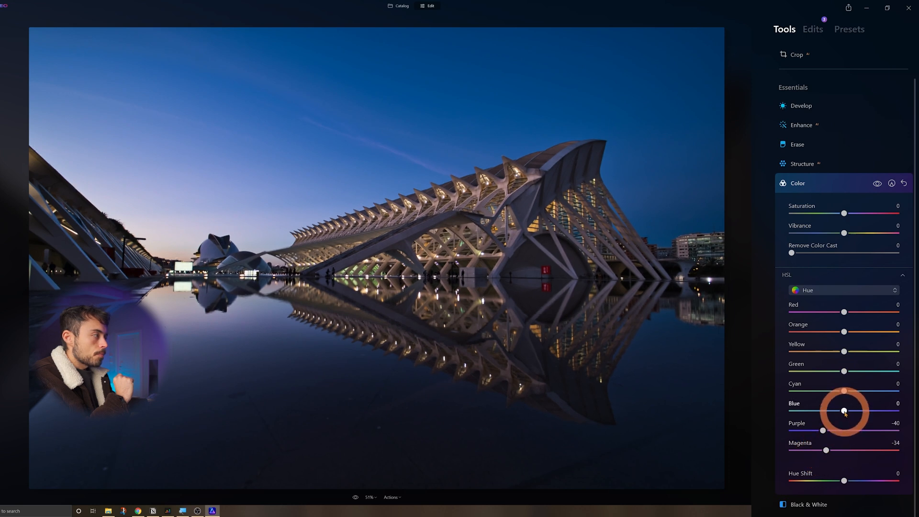
left_click_drag(844, 411, 839, 417)
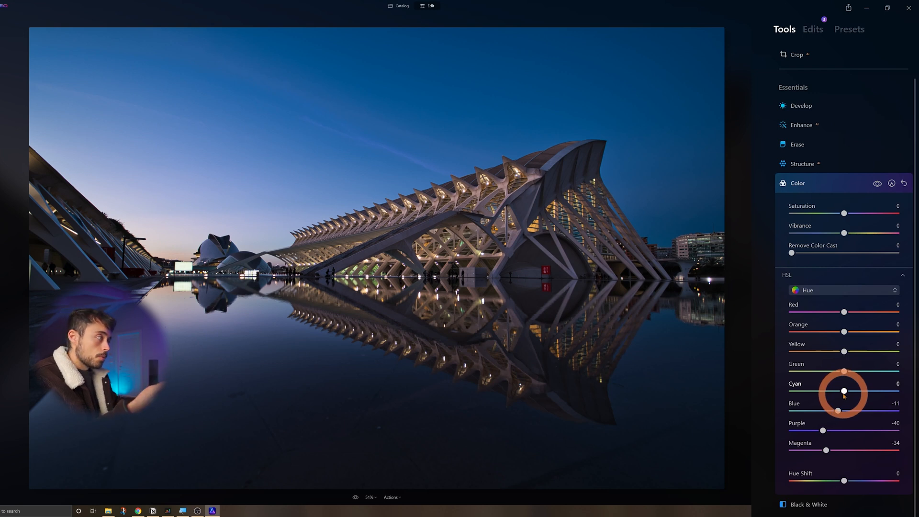
left_click_drag(845, 352, 828, 337)
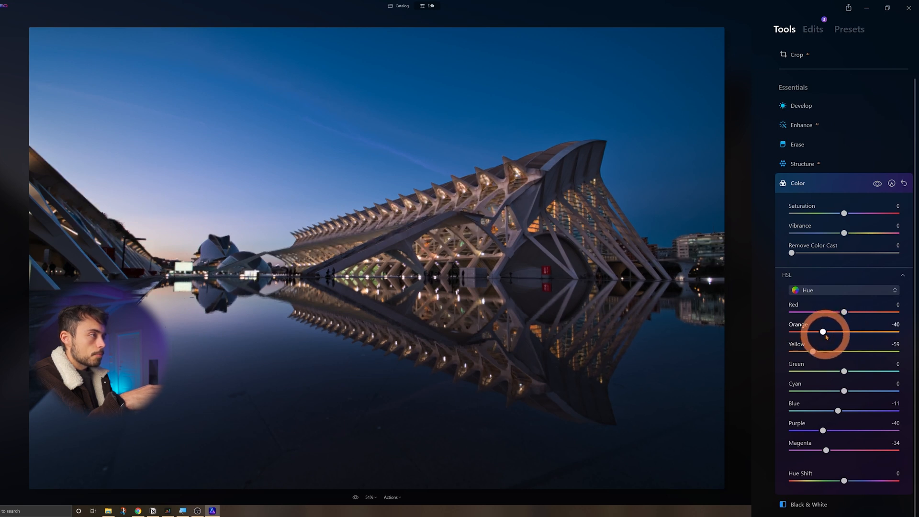
Step: Set the HSL saturation to Orange 30, Yellow 13 and Blue 17, and compare the edit with the original photo
left_click(836, 290)
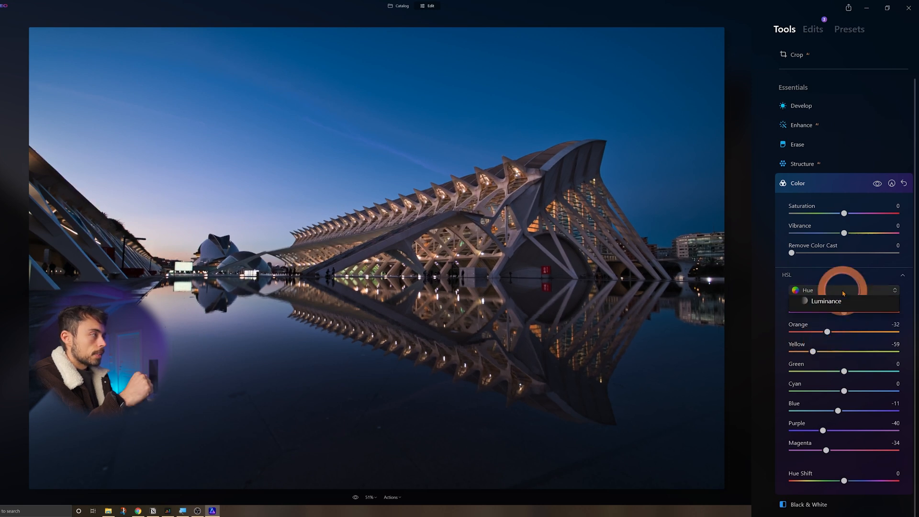
left_click(846, 321)
left_click(845, 332)
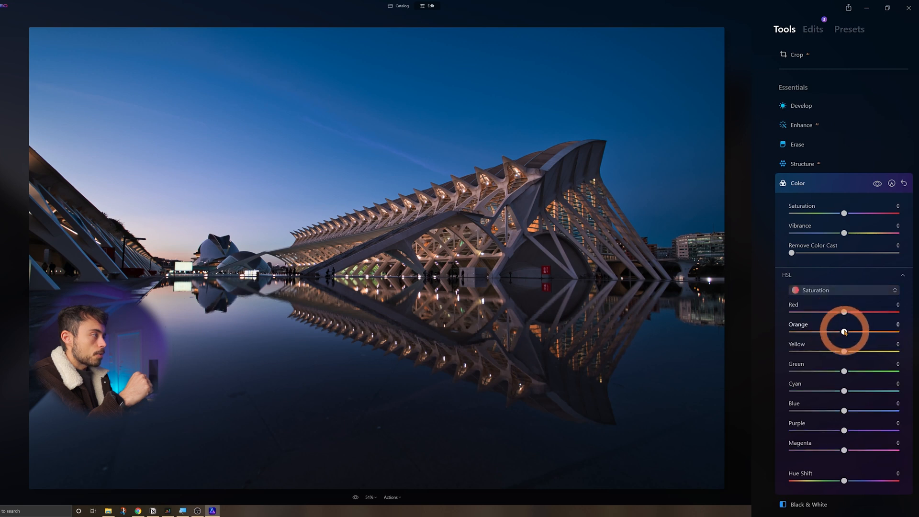
left_click_drag(846, 333, 866, 333)
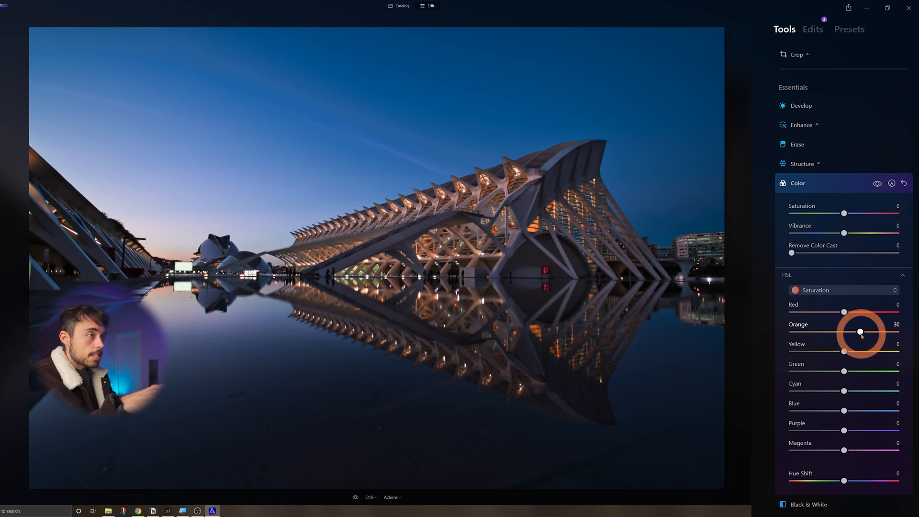
mouse_move(845, 352)
left_mouse_down()
mouse_move(863, 352)
mouse_move(853, 357)
left_mouse_up()
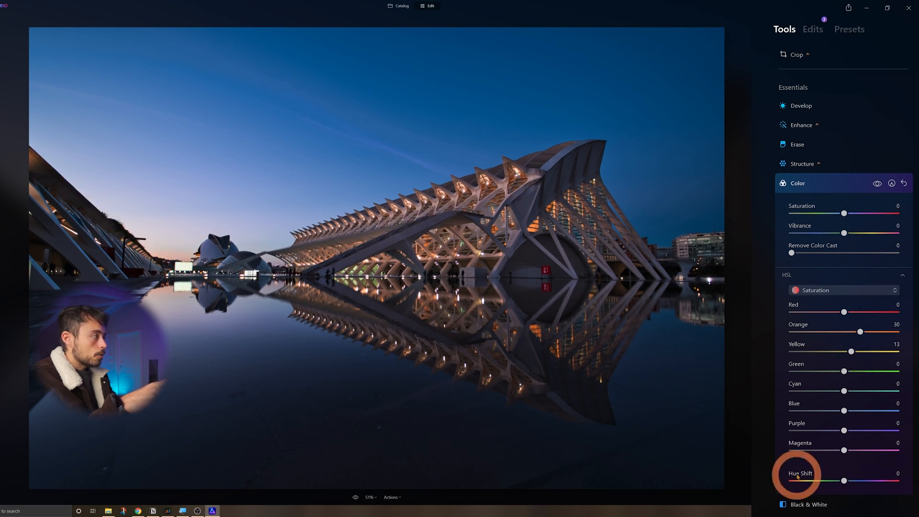
left_click_drag(844, 411, 856, 416)
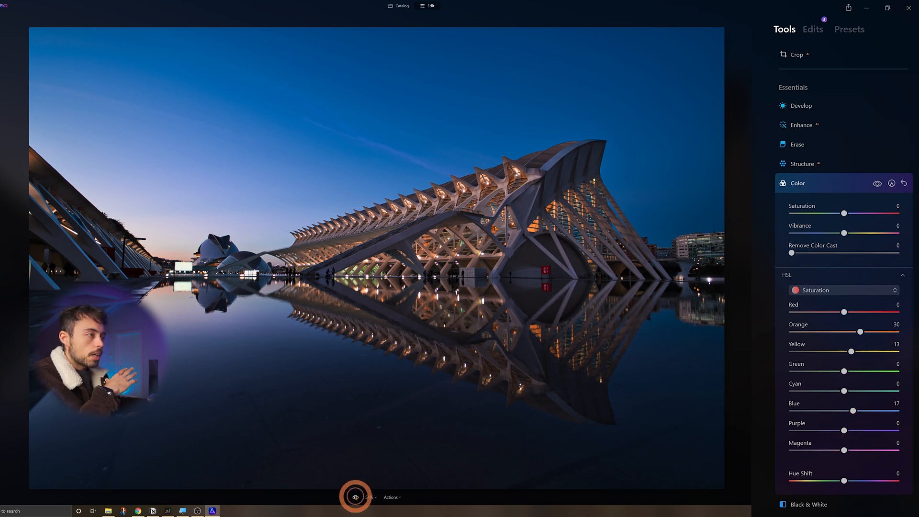
left_click(356, 497)
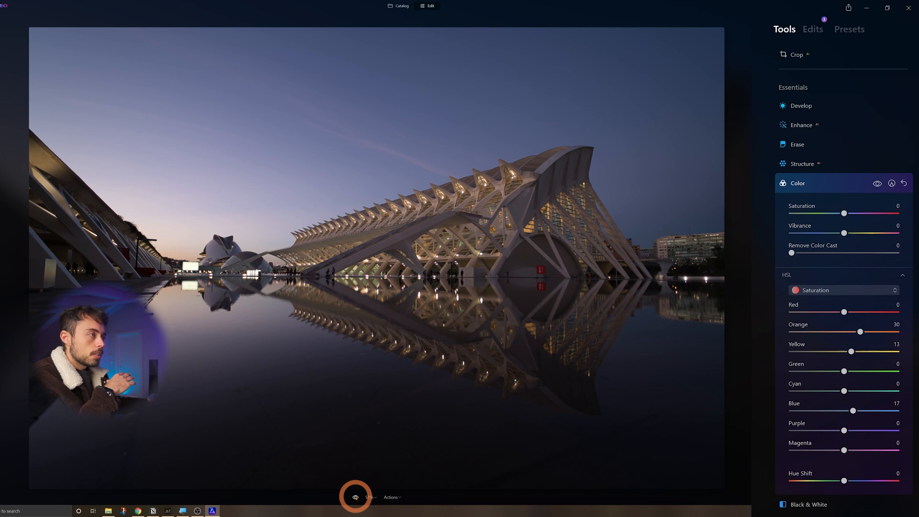
left_click(356, 497)
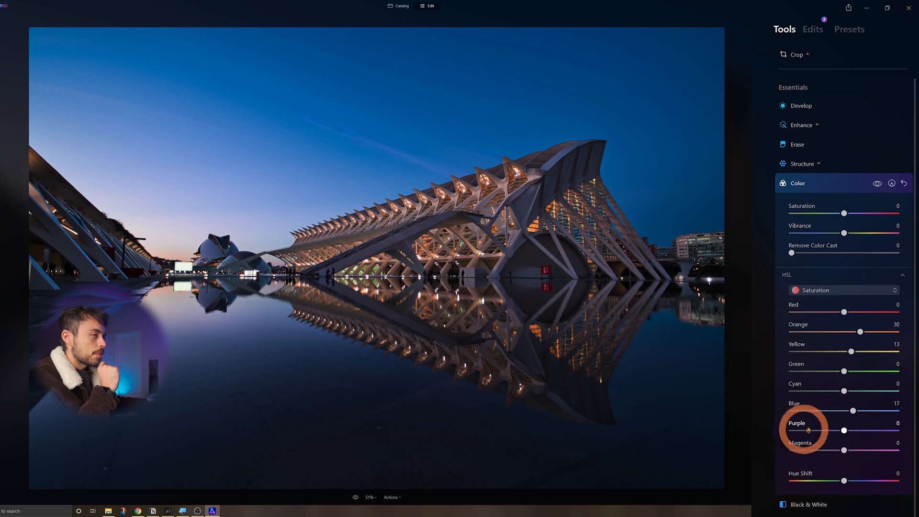
left_click(839, 186)
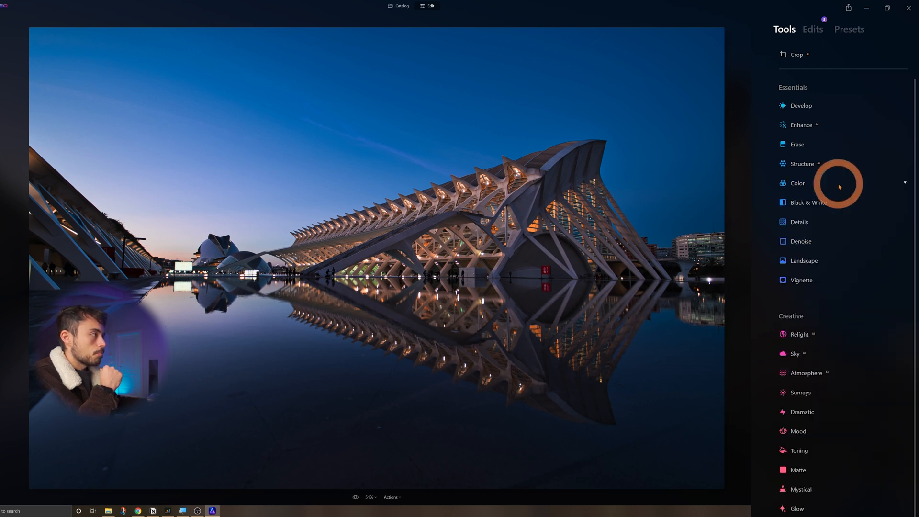
Step: Add a Details adjustment with Sharpen at 100 and compare the building's roof close-up with and without it
left_click(812, 223)
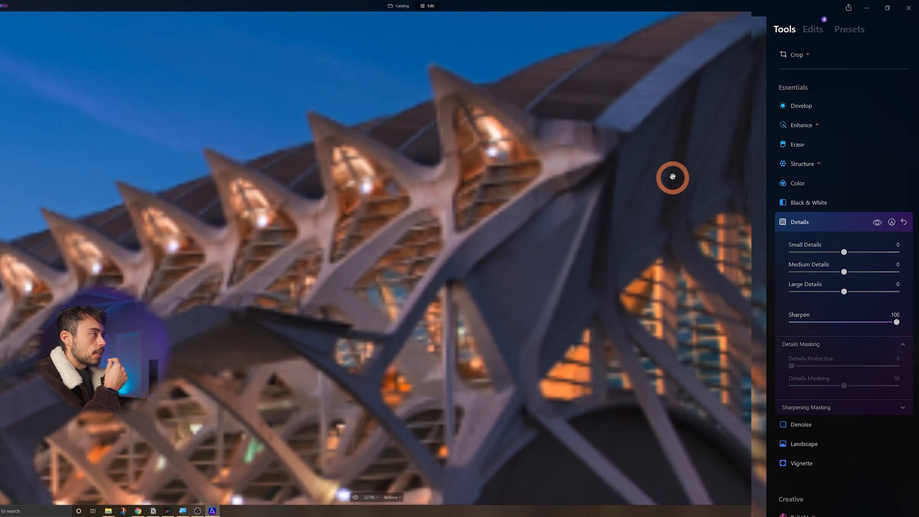
left_click(786, 281)
left_click(856, 296)
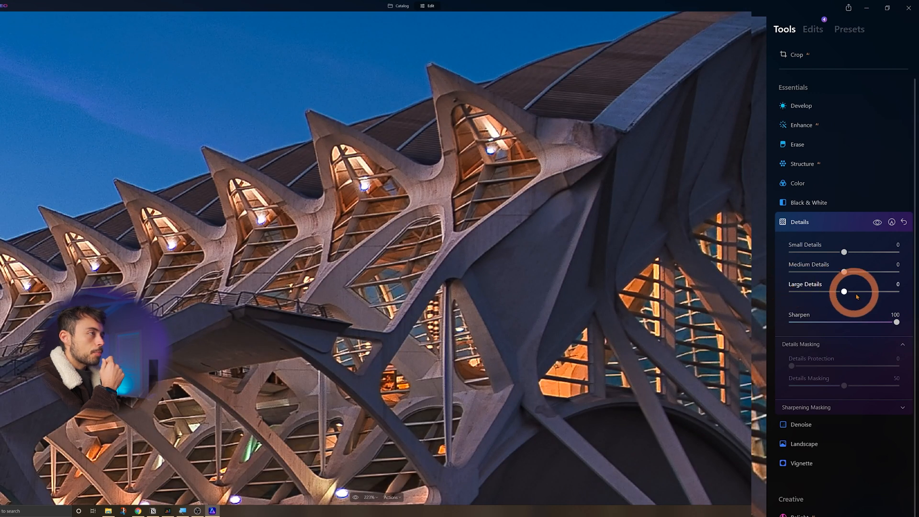
left_click(878, 224)
left_click(878, 223)
left_click(879, 223)
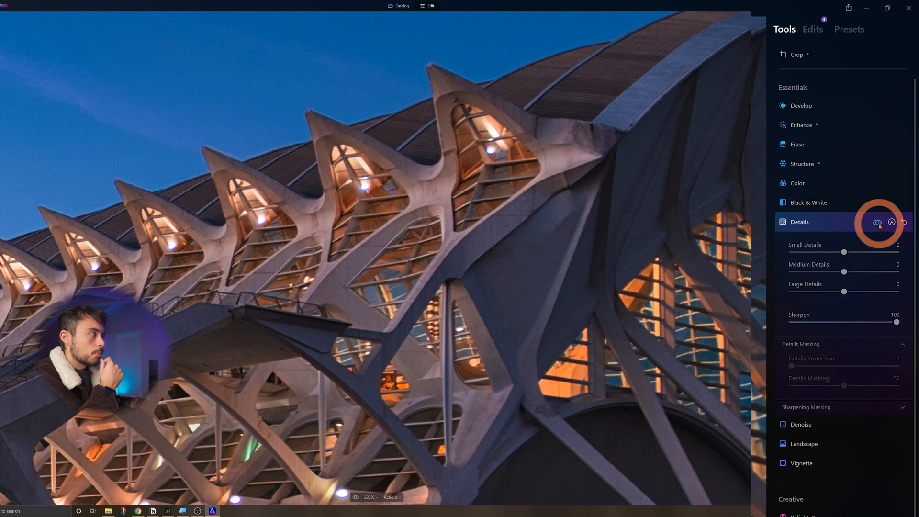
left_click(878, 223)
Step: Reduce Sharpen to 20, compare it with the unsharpened photo, and try the Medium Details adjustment before resetting it
left_click_drag(897, 323, 811, 323)
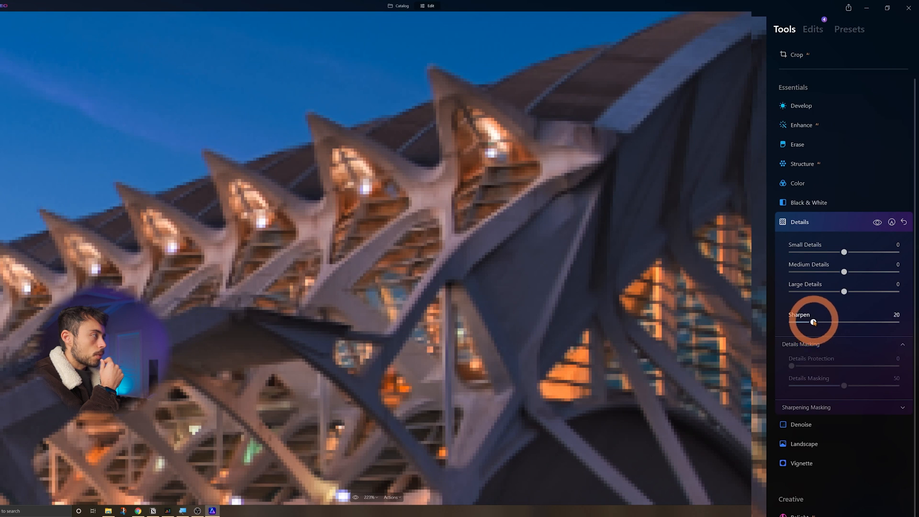
left_click(879, 223)
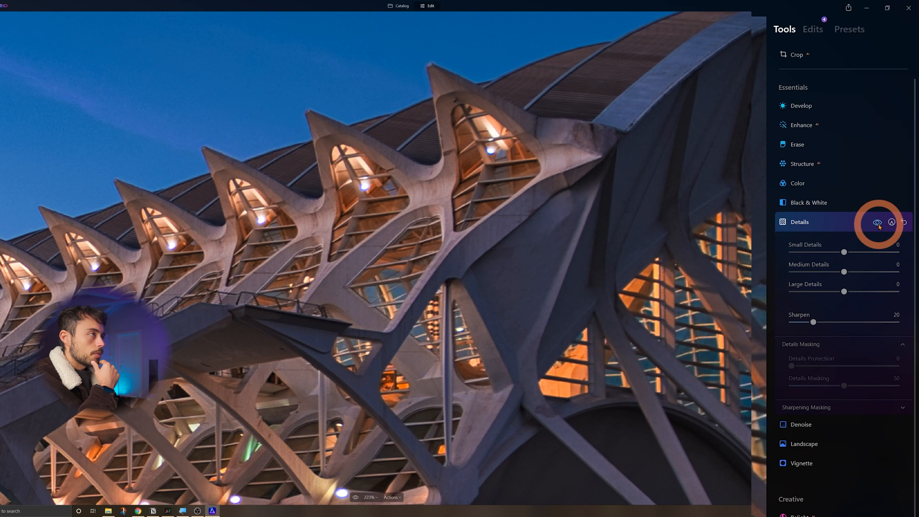
left_click(879, 223)
left_click(879, 223)
left_click(879, 223)
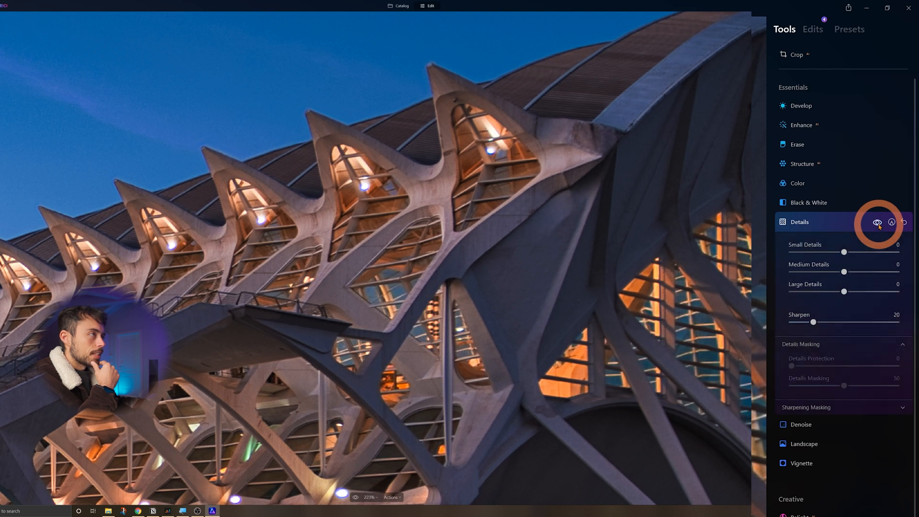
left_click_drag(844, 271, 813, 252)
double_click(823, 272)
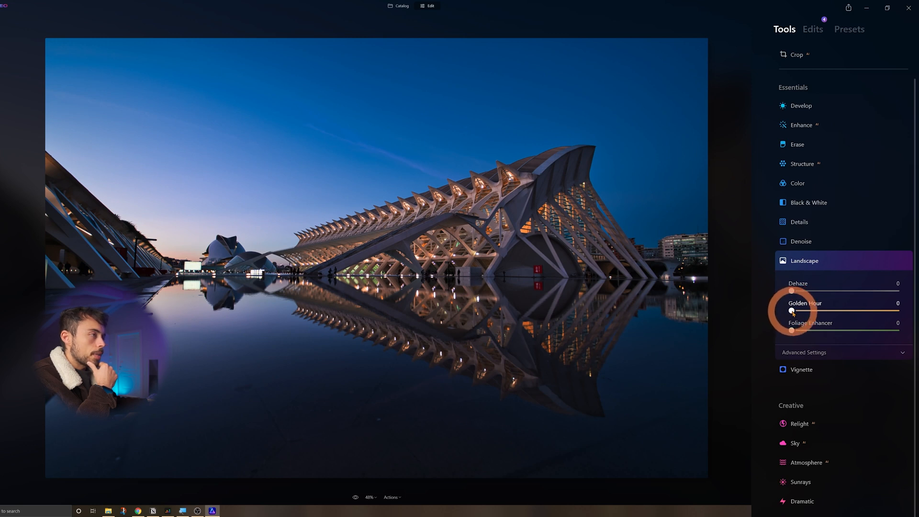
Step: Add a Landscape adjustment with Golden Hour at 17 and compare the photo with and without it
left_click_drag(794, 313, 813, 317)
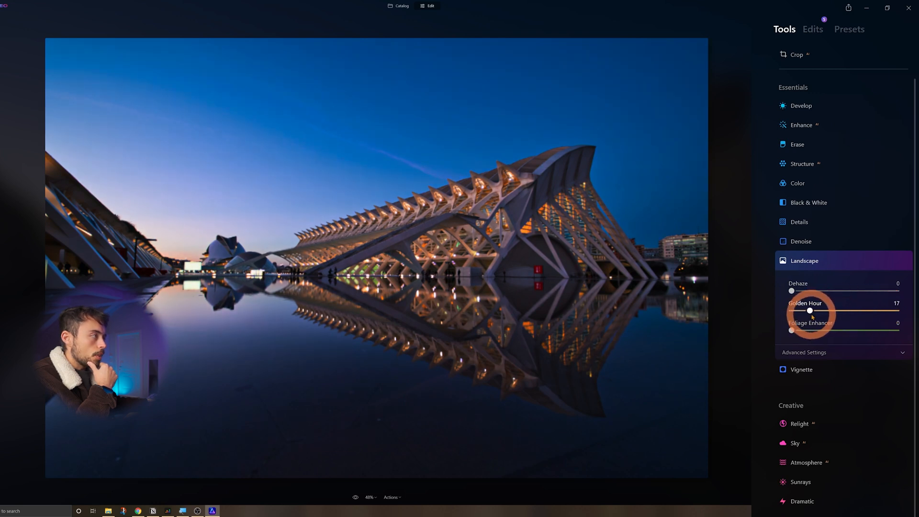
left_click(878, 262)
left_click(878, 263)
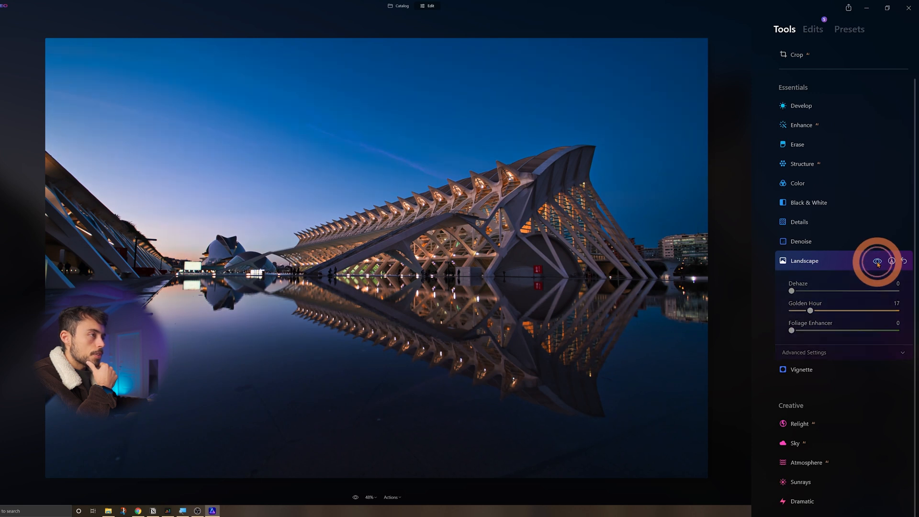
left_click(878, 264)
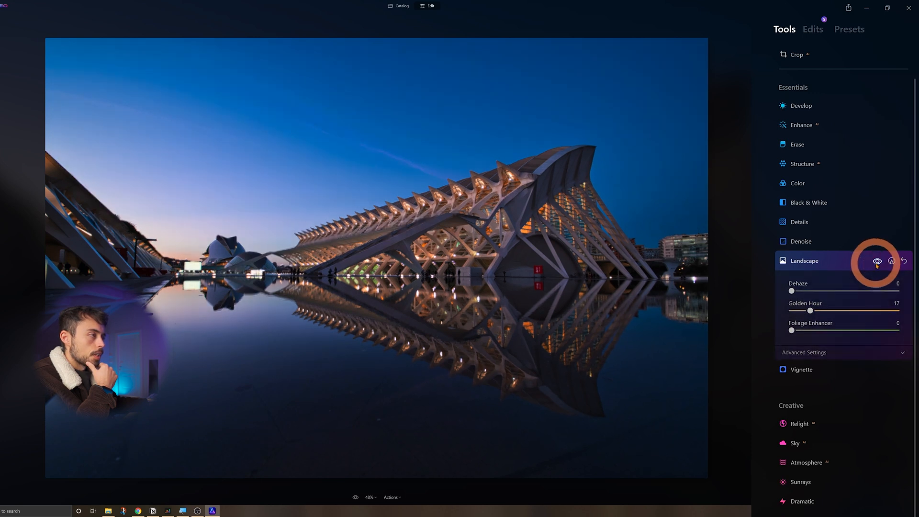
left_click(877, 266)
left_click(875, 266)
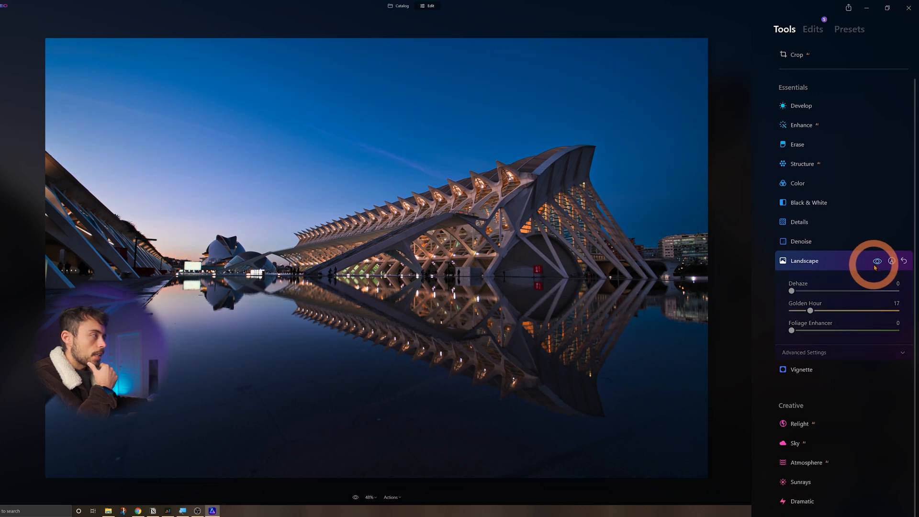
left_click(857, 352)
left_click(830, 271)
Step: Try a Vignette with Amount -10, reset the Amount to 0 and look at its advanced settings
left_click(822, 268)
left_click_drag(844, 329, 841, 330)
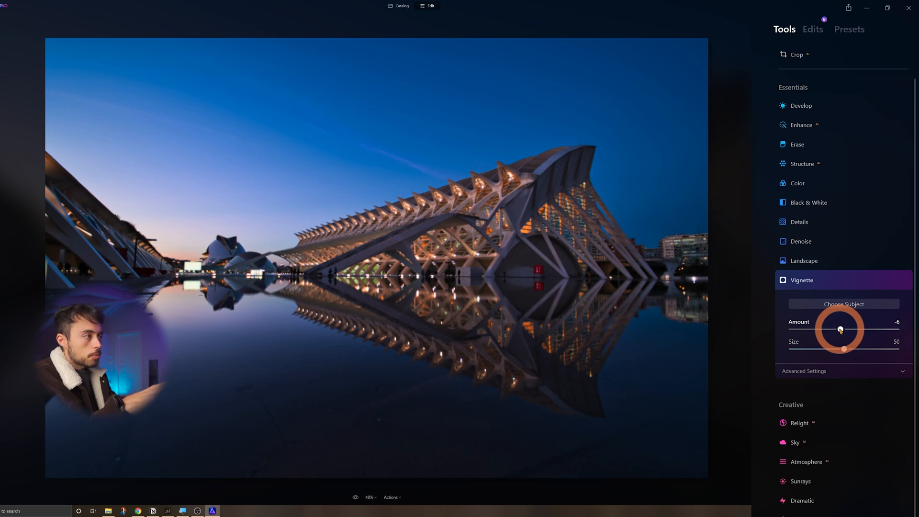
left_click_drag(841, 331, 840, 332)
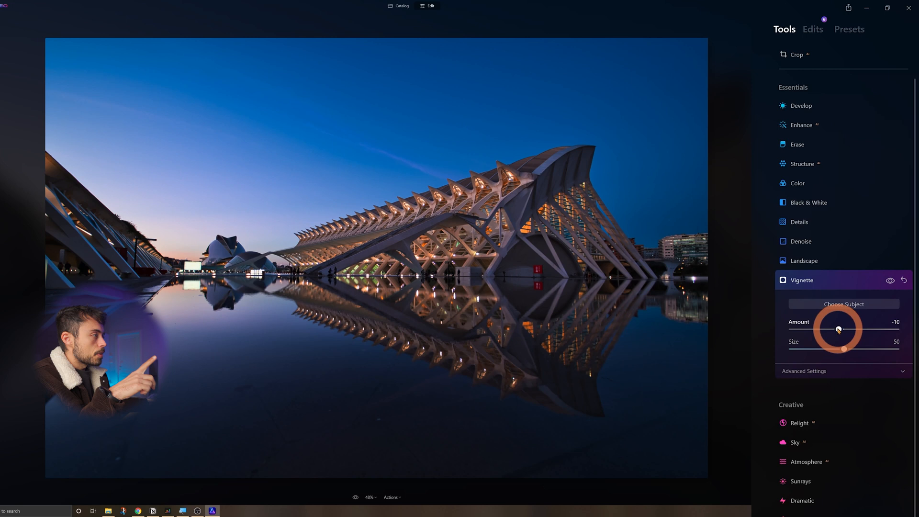
double_click(840, 330)
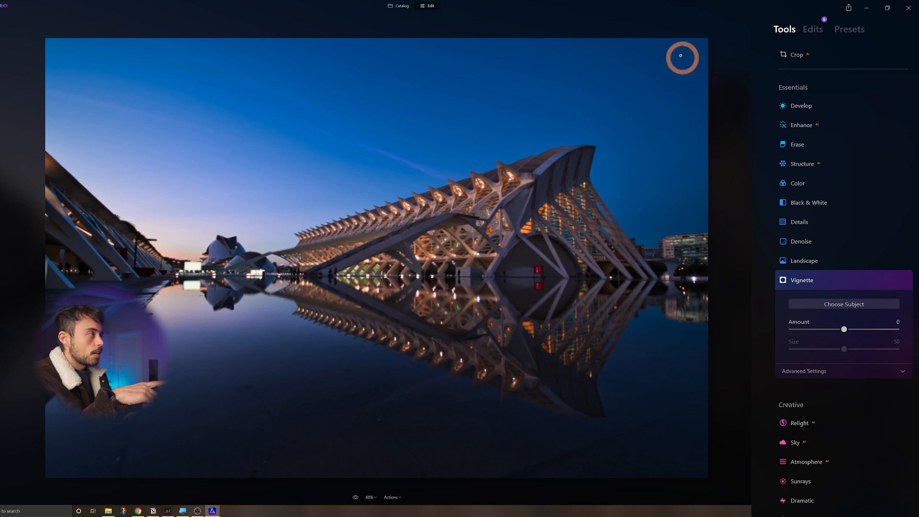
left_click(833, 372)
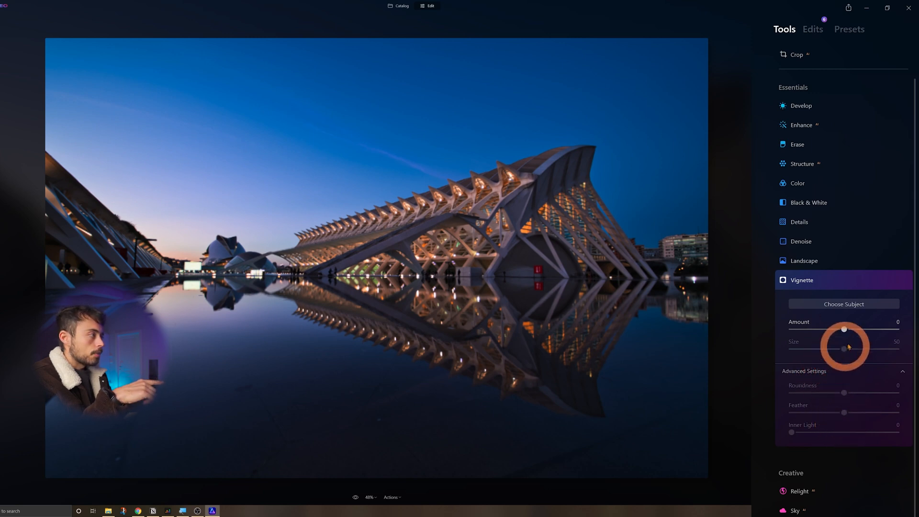
left_click(831, 282)
Step: Relight the photo with Brightness Near -81 and Brightness Far 14, and look at the advanced settings
left_click(806, 331)
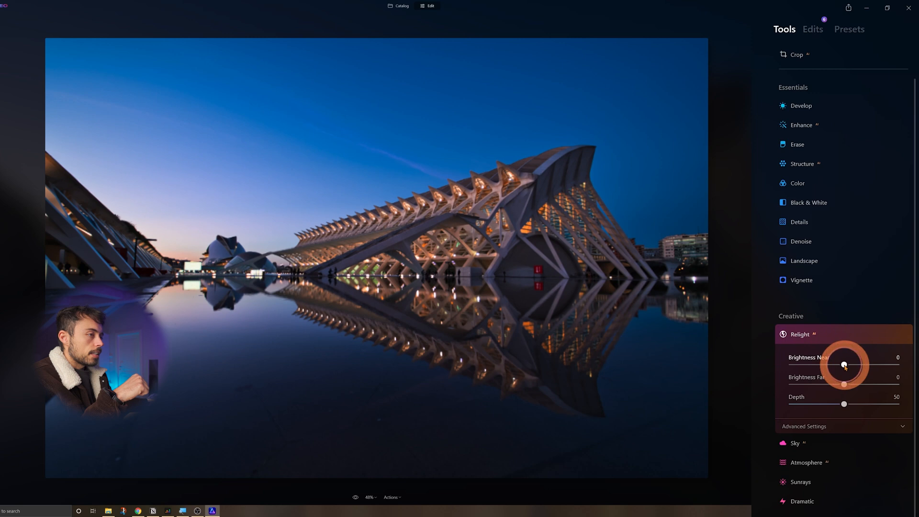
left_click_drag(844, 366, 803, 370)
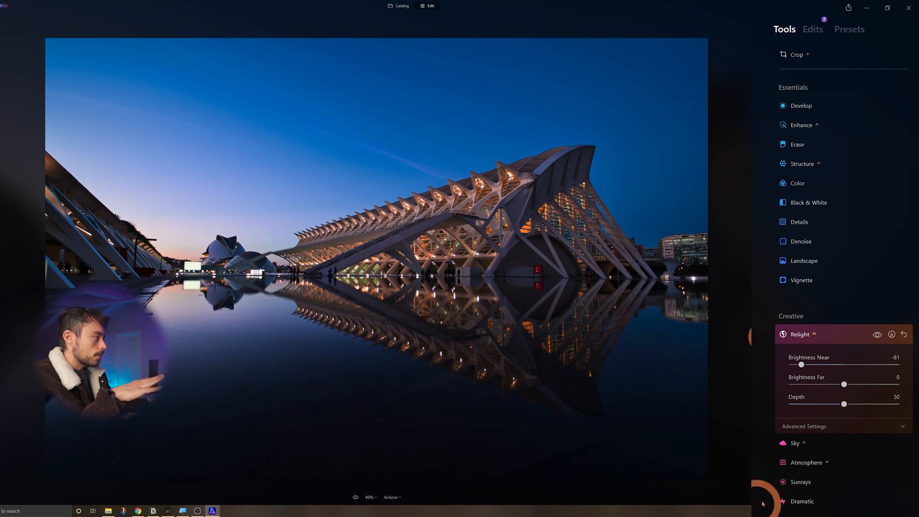
left_click_drag(844, 385, 852, 385)
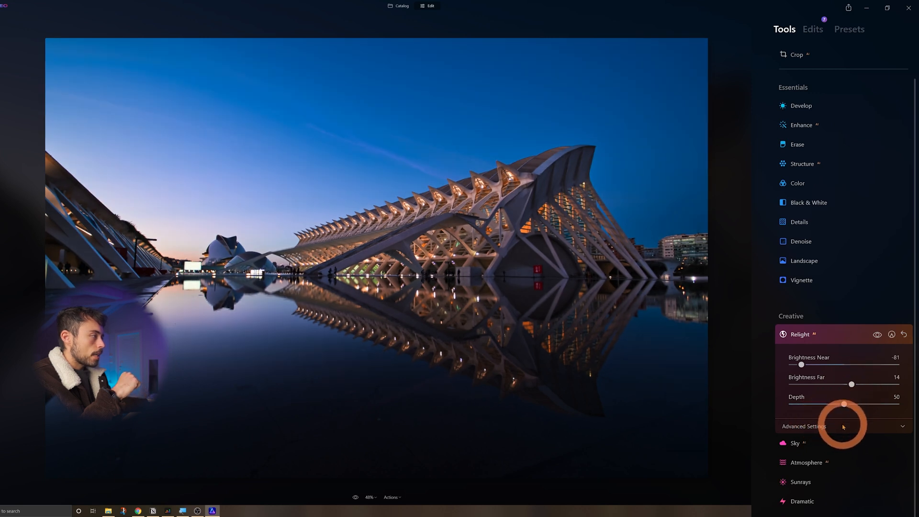
left_click(852, 424)
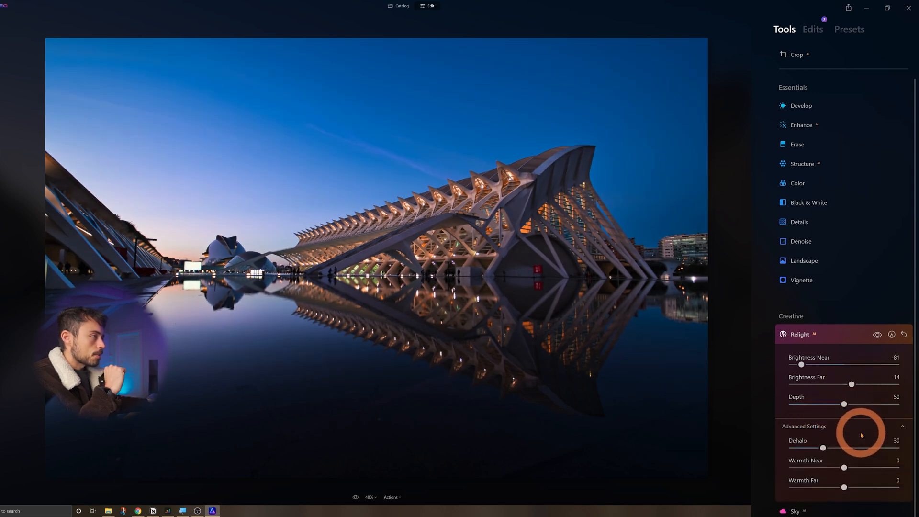
left_click(819, 335)
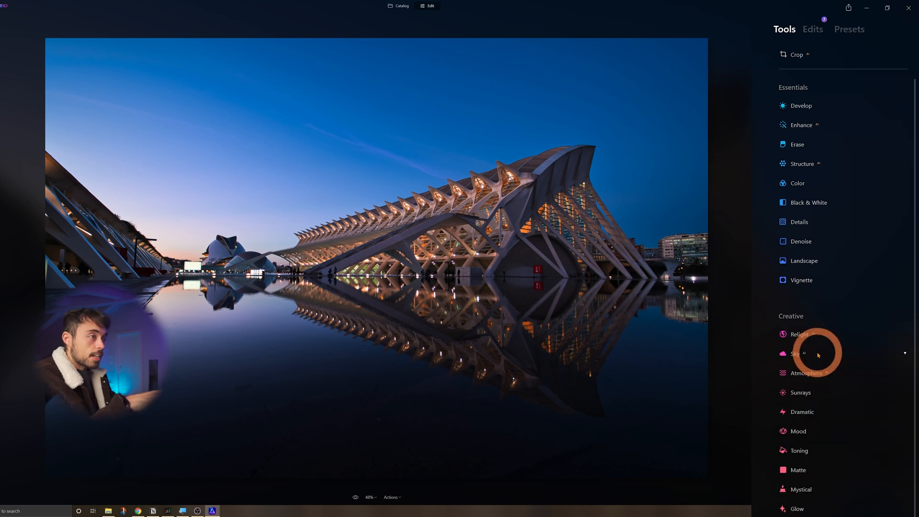
Step: Try the Sunset Clouds 1 and Sunset Clouds 2 sky replacements and apply Sunset Clouds 3 to the photo
left_click(819, 356)
left_click(857, 388)
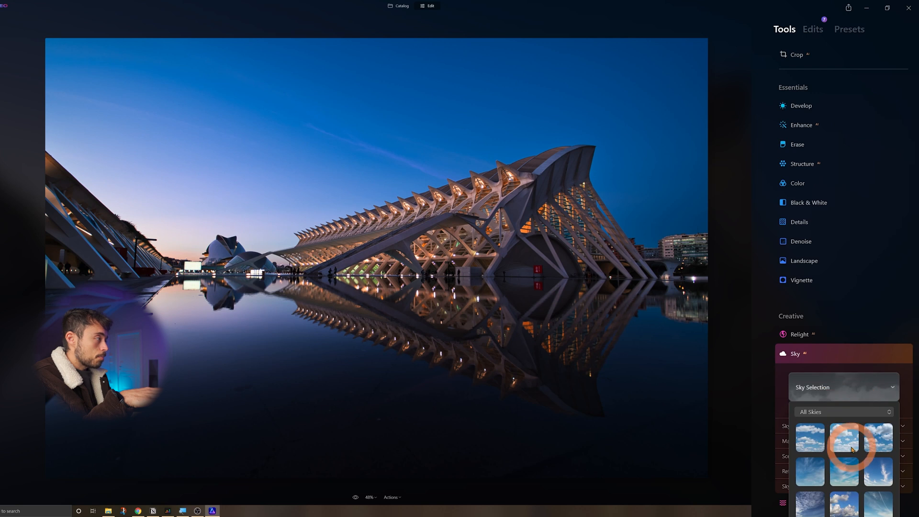
left_click(838, 414)
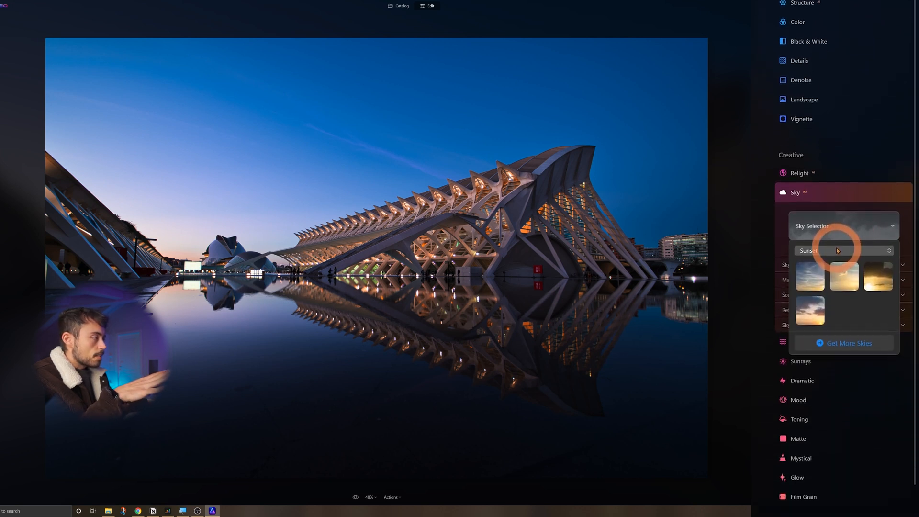
left_click(838, 194)
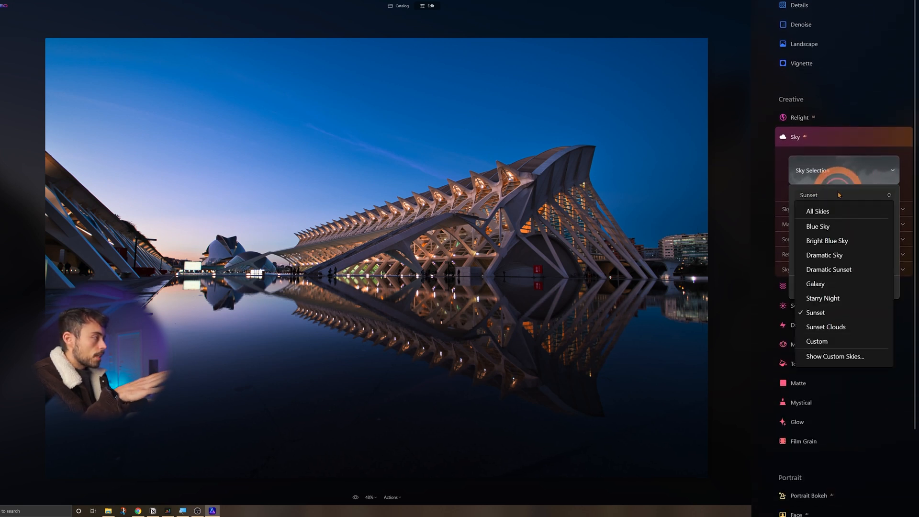
left_click(844, 319)
left_click(843, 223)
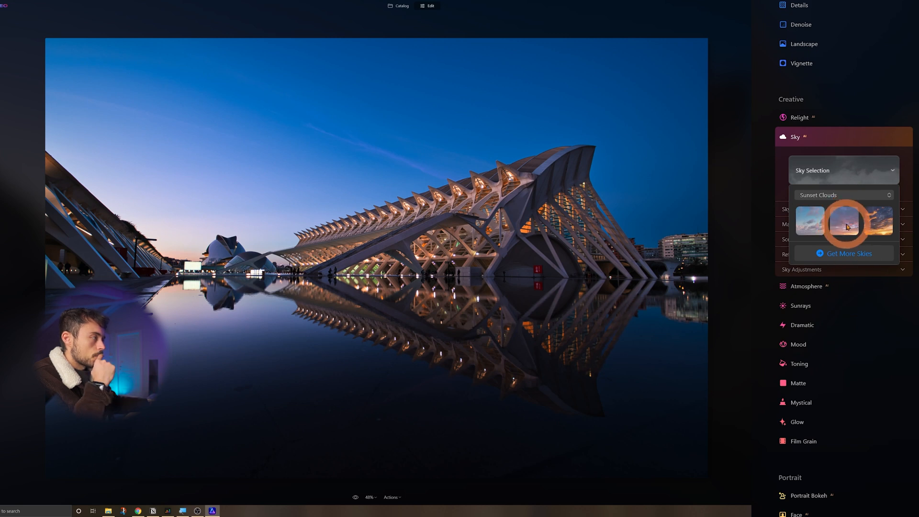
left_click(821, 224)
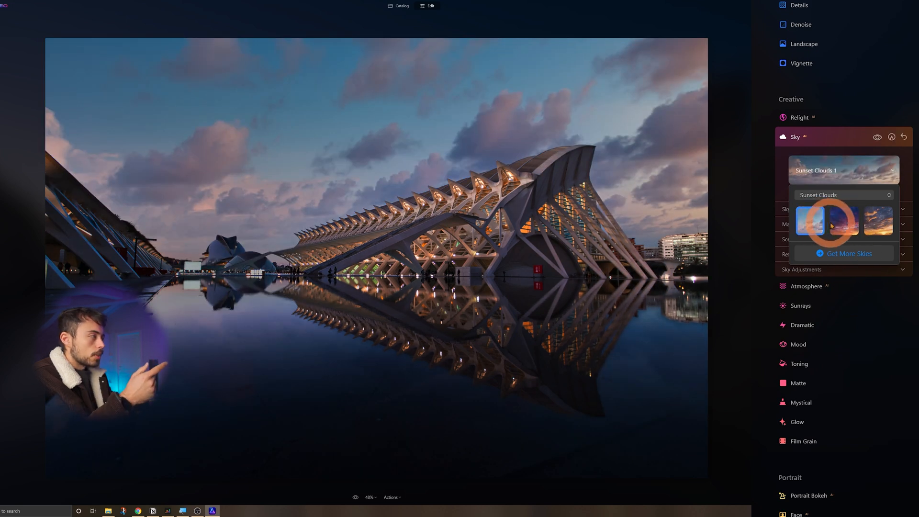
left_click(841, 225)
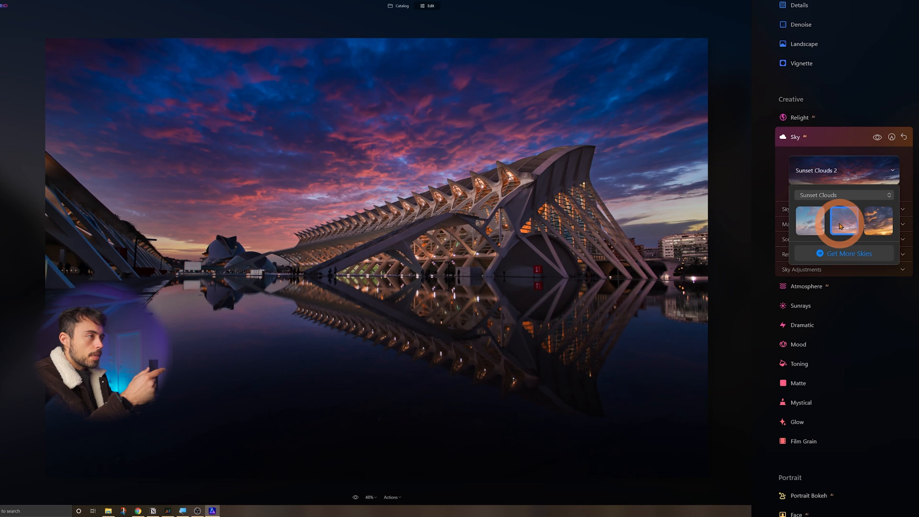
left_click(874, 222)
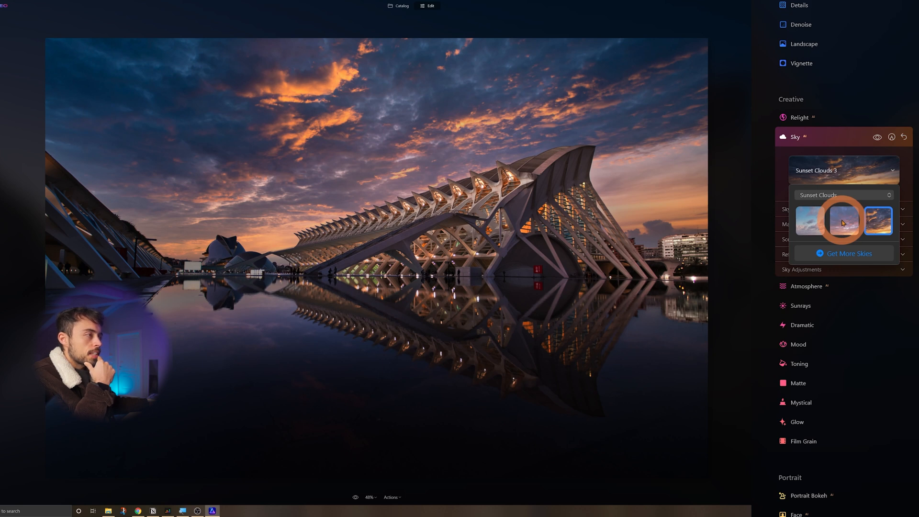
Step: Switch the replacement sky to Sunset Clouds 2 and compare the photo with and without the Sky adjustment
left_click(843, 223)
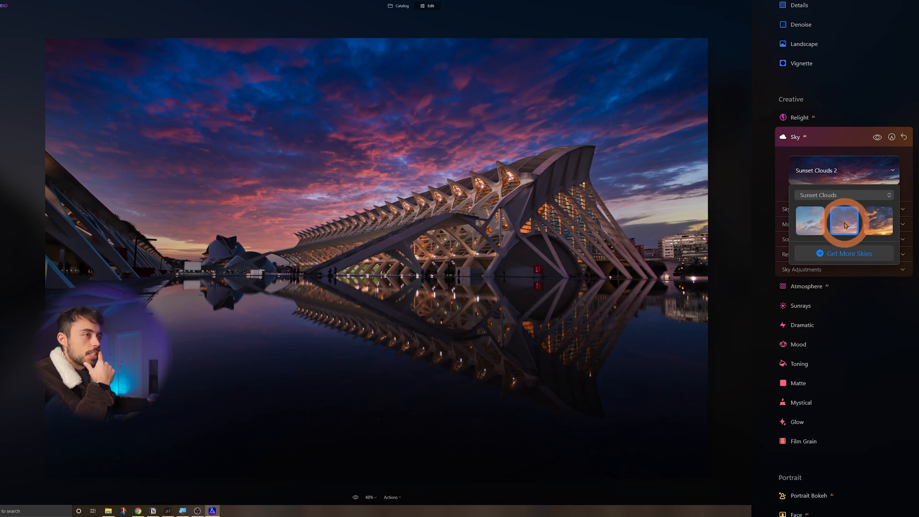
left_click(877, 138)
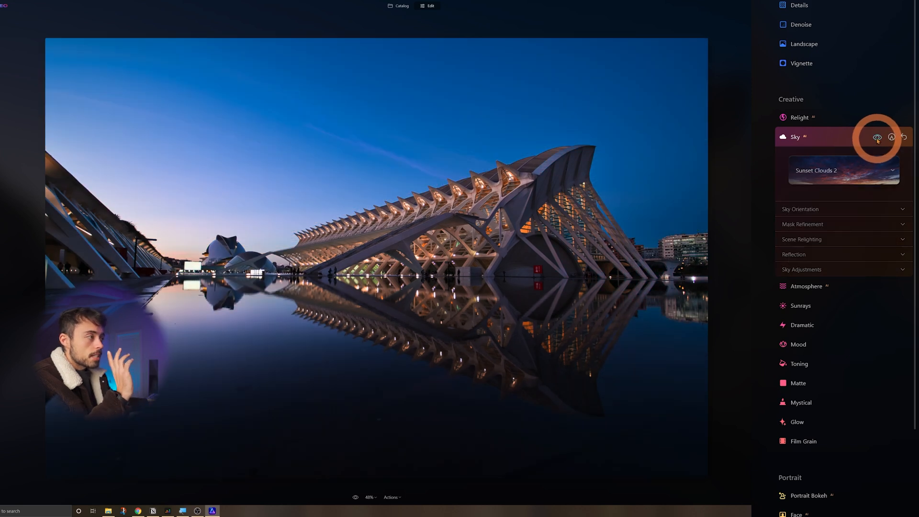
left_click(878, 138)
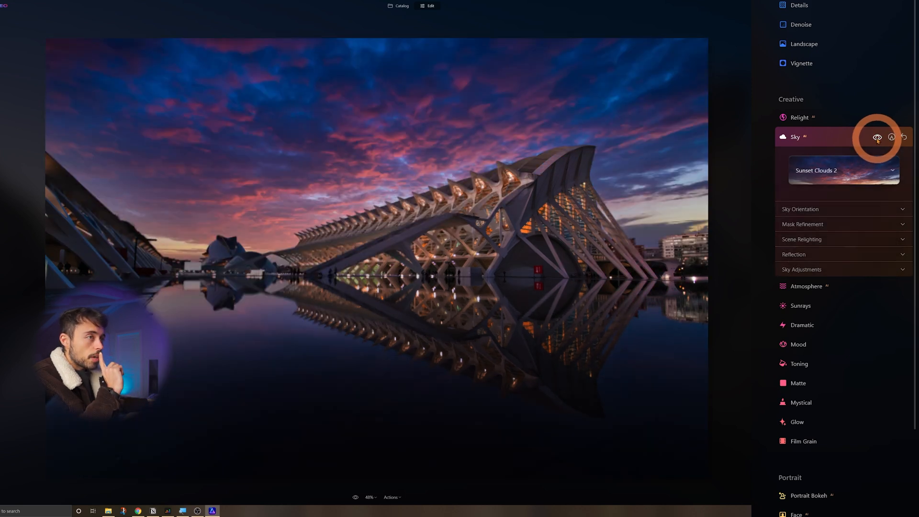
Step: Show the sky's orientation, mask and relighting settings, try Relight Strength 0 and set it back to 20
left_click(843, 211)
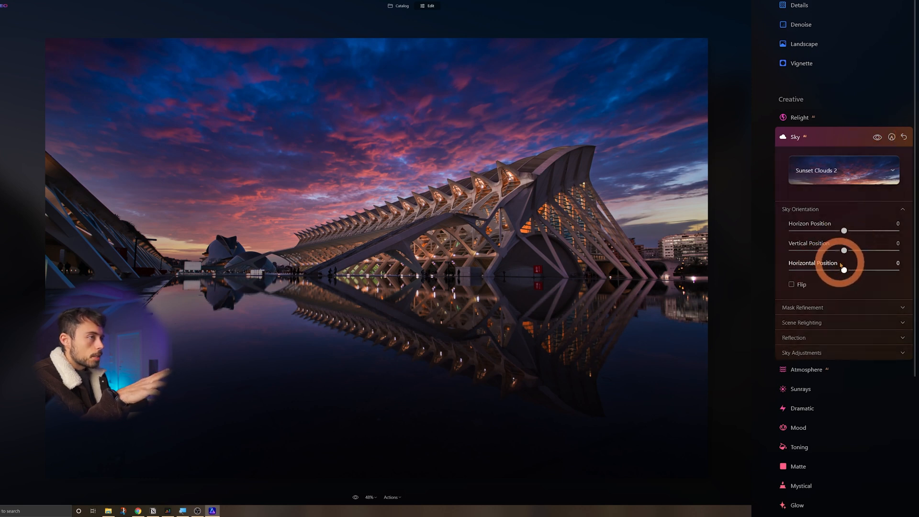
left_click(835, 308)
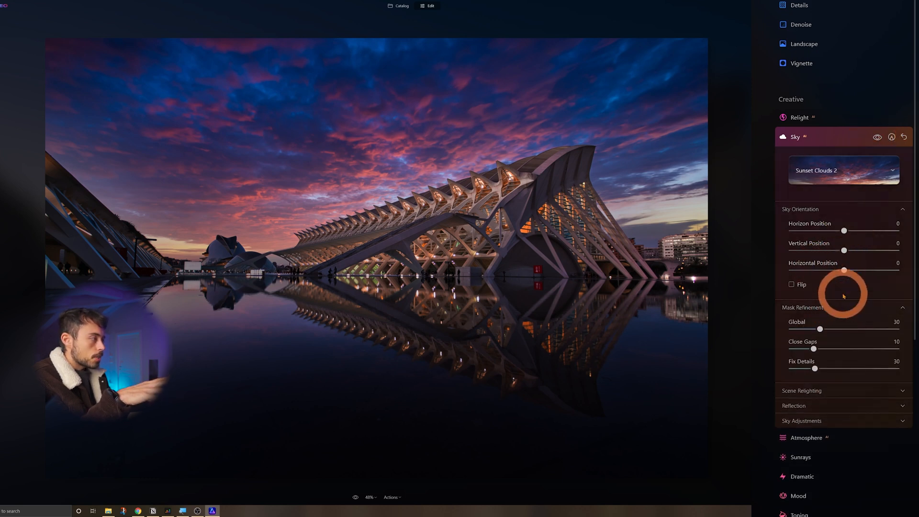
left_click(836, 392)
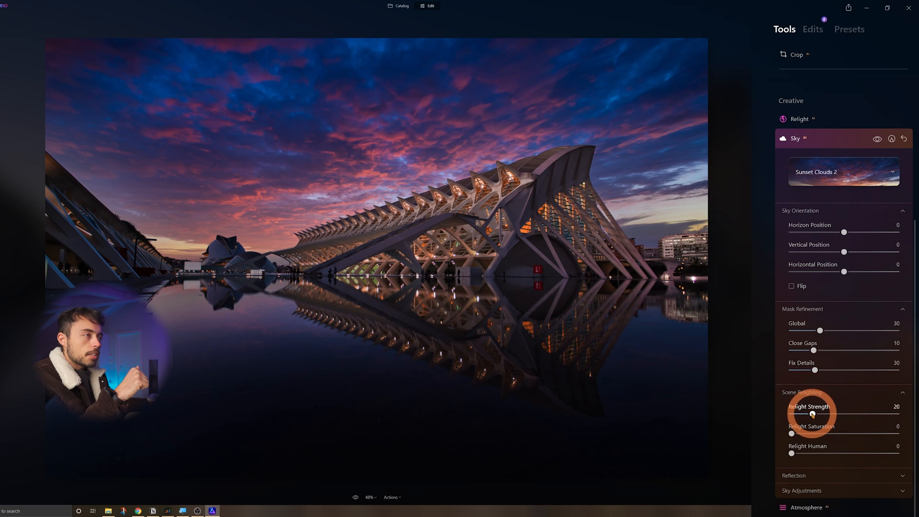
left_click_drag(813, 413, 788, 414)
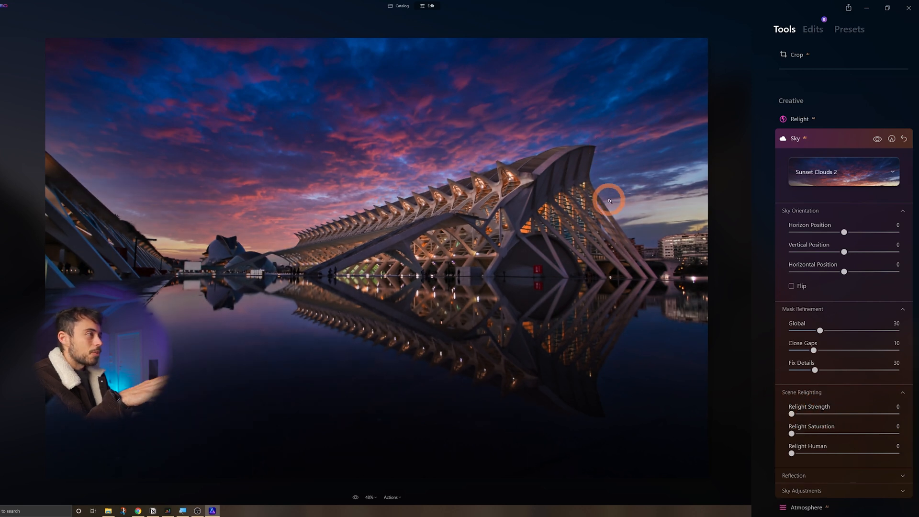
left_click_drag(791, 414, 810, 414)
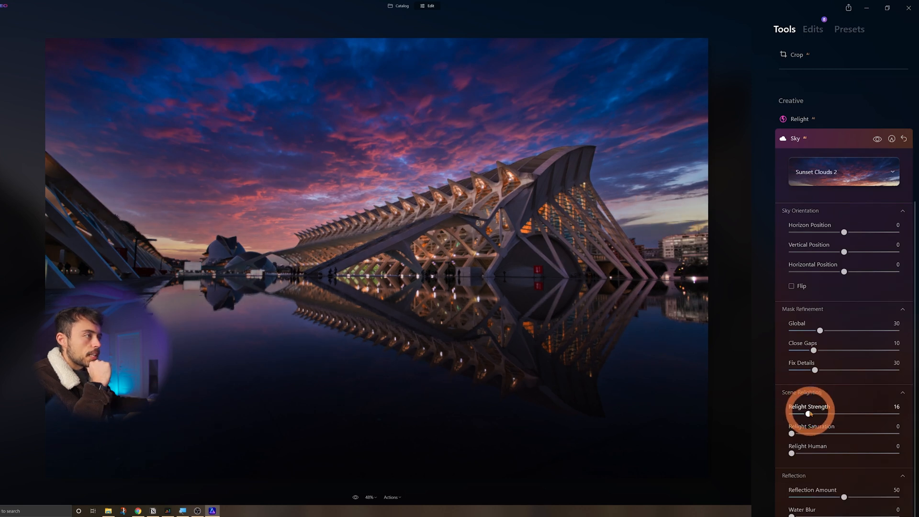
left_click_drag(814, 416, 816, 416)
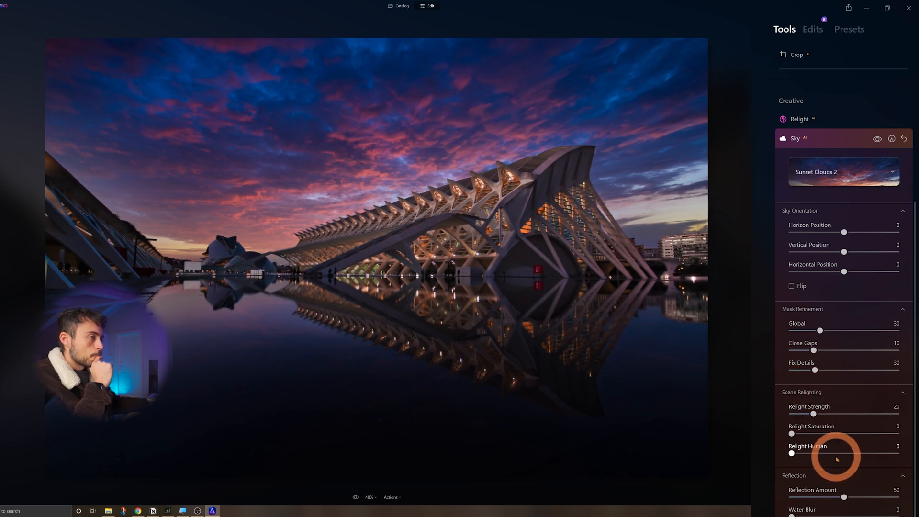
Step: Try Reflection Amounts of 100 and 0 for the sky, and set Reflection Amount to 82 and Water Blur to 15
scroll(842, 455, "down", 5)
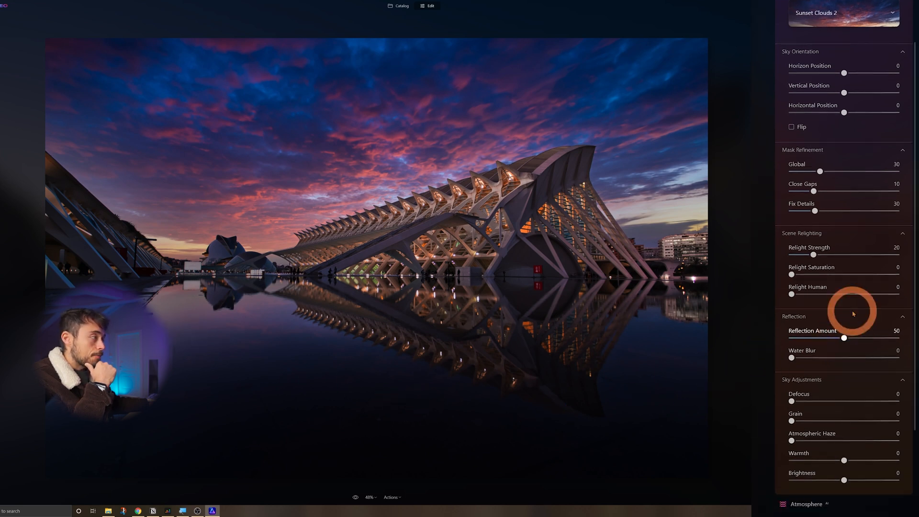
left_click_drag(846, 340, 909, 340)
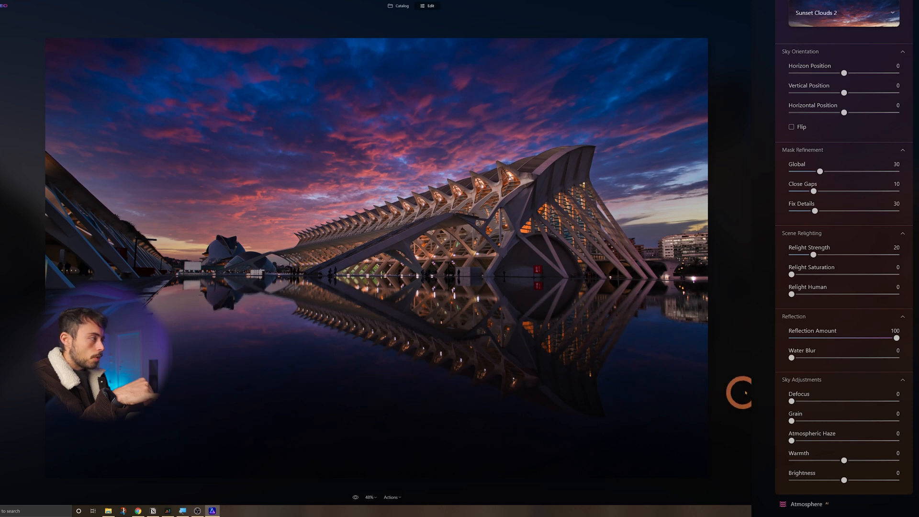
left_click(866, 339)
left_click_drag(867, 339, 770, 349)
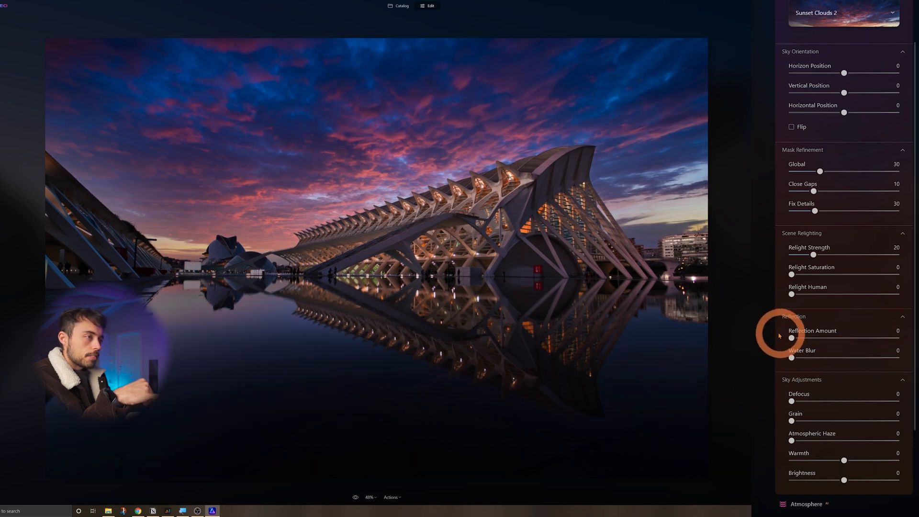
left_click_drag(807, 339, 878, 339)
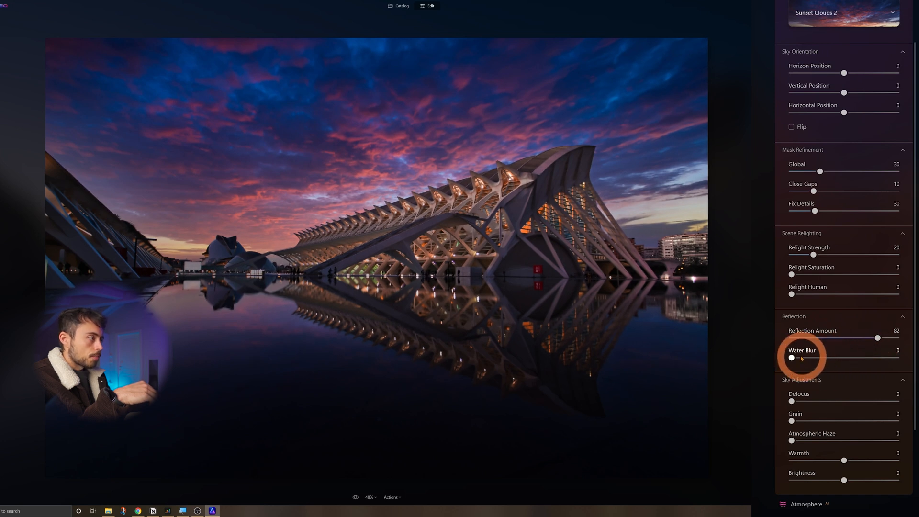
left_click_drag(793, 358, 809, 359)
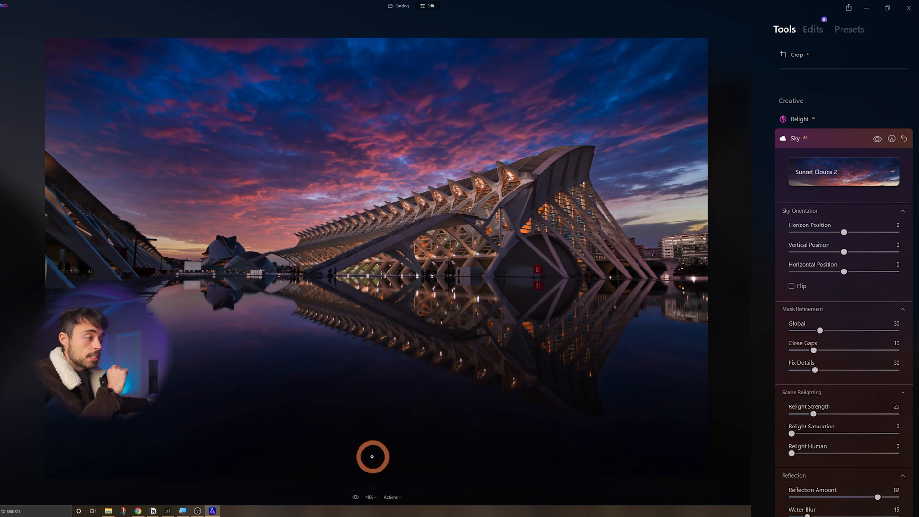
Step: Compare the edited photo with the original and close the Sky settings
left_click(355, 498)
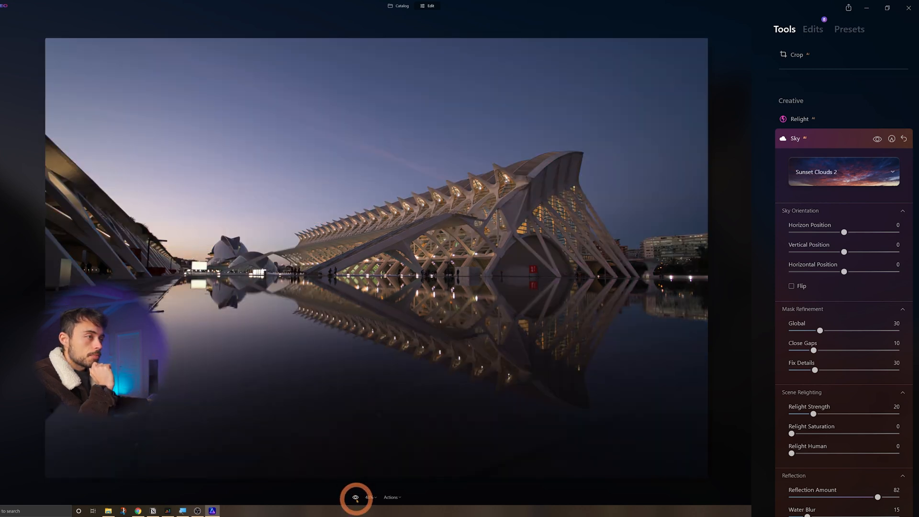
left_click(356, 497)
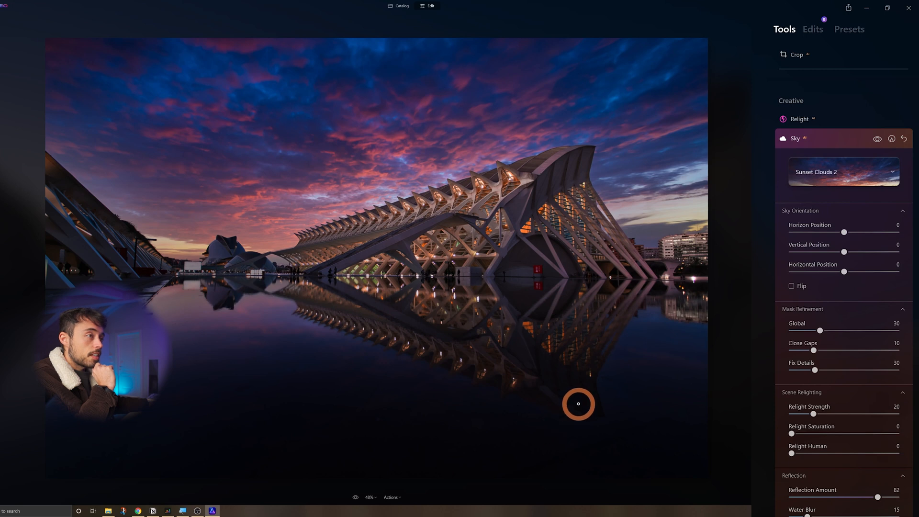
left_click(829, 140)
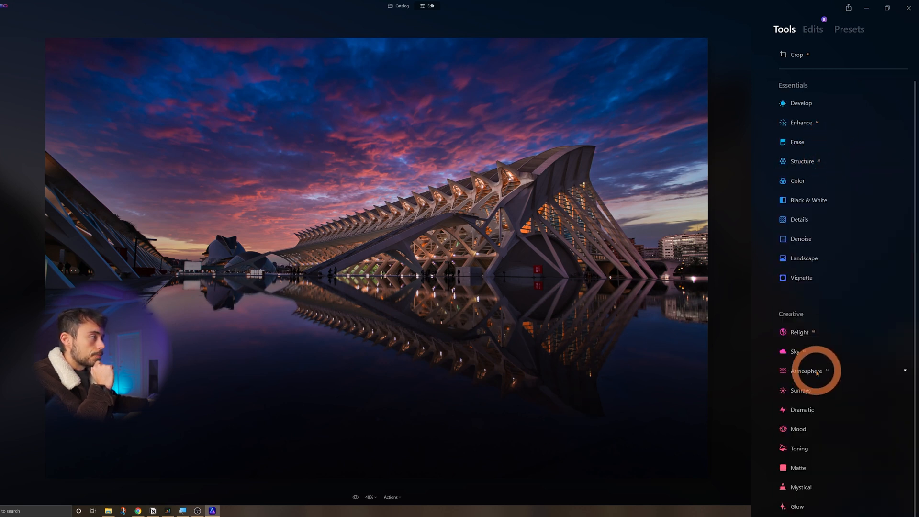
Step: Try a Fog atmosphere and a Dramatic adjustment on the photo, resetting the Dramatic Amount to 0
left_click(836, 374)
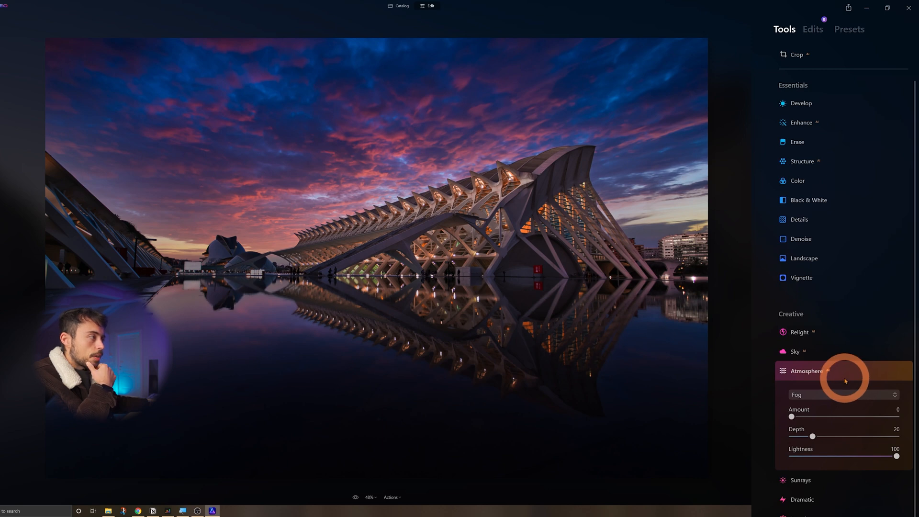
left_click_drag(791, 417, 812, 422)
left_click(813, 374)
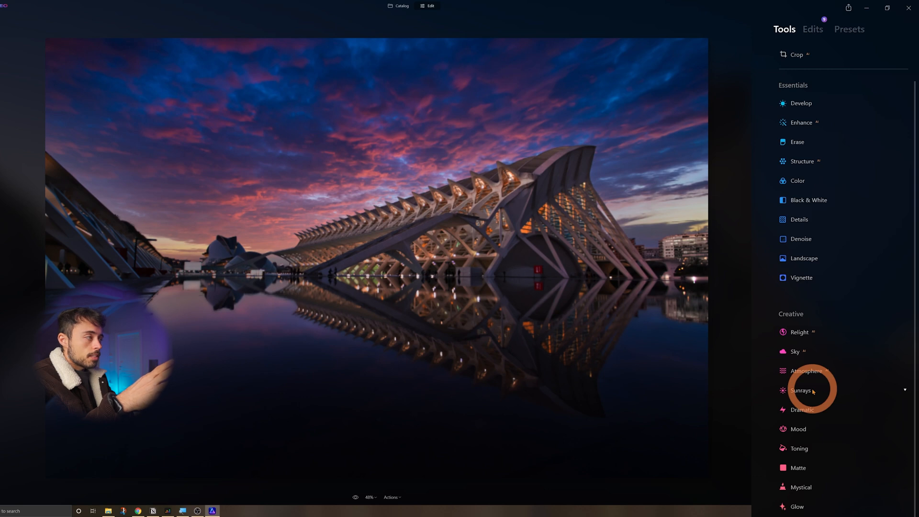
left_click(809, 409)
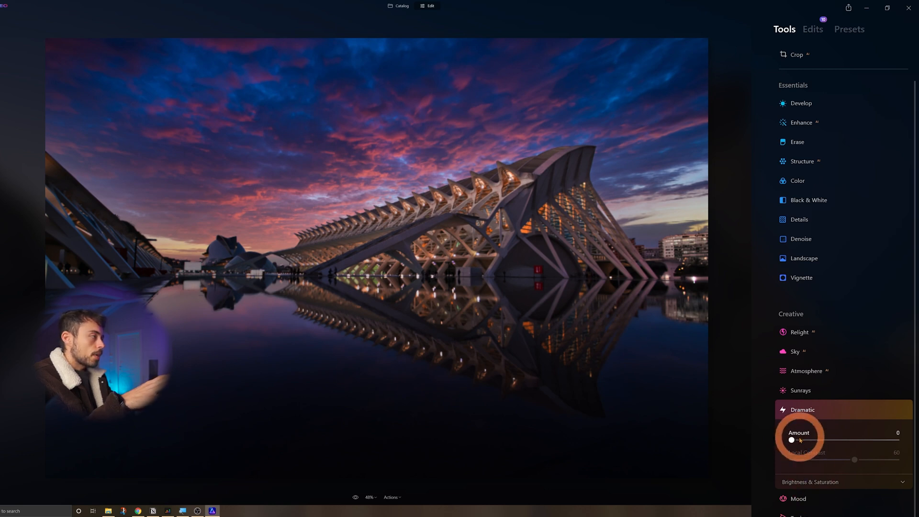
mouse_move(792, 440)
left_mouse_down()
mouse_move(907, 443)
mouse_move(776, 446)
left_mouse_up()
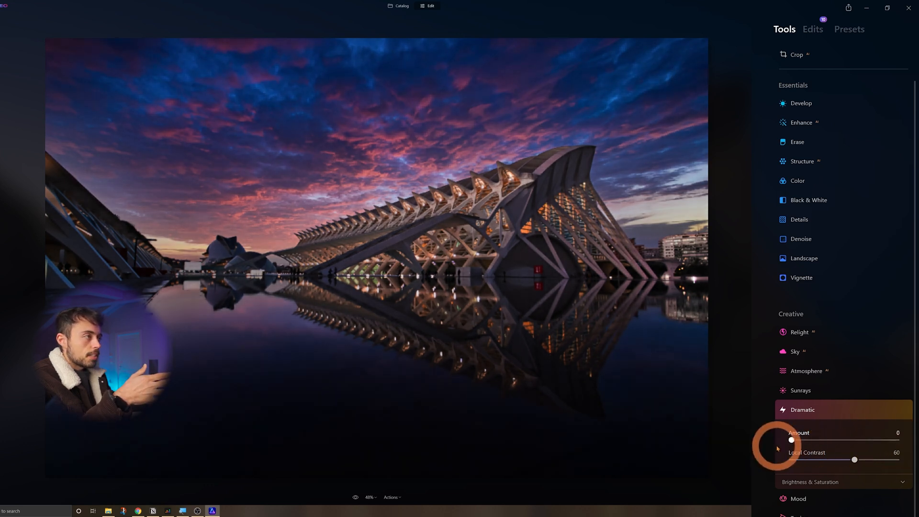
Step: Add a Mystical adjustment, try Amounts of 15 and 33, and set the Amount to 11
scroll(795, 510, "down", 1)
scroll(810, 479, "down", 3)
left_click(814, 448)
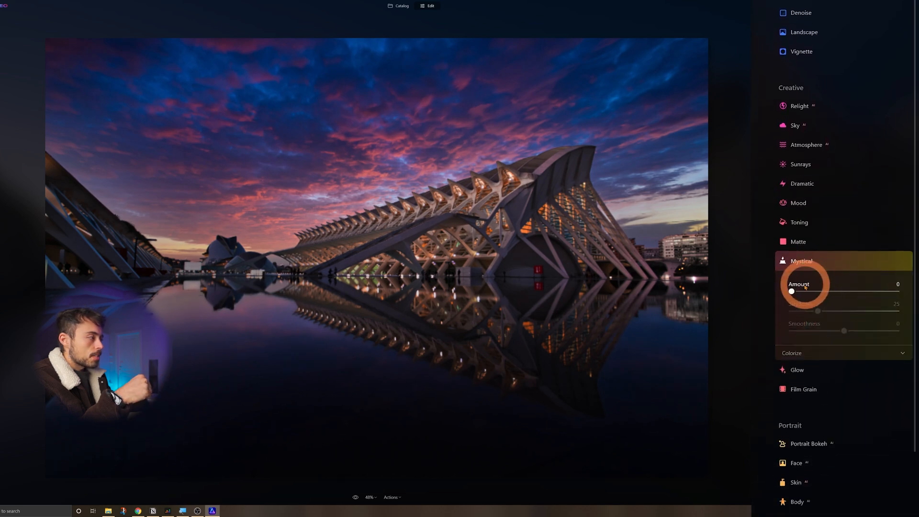
mouse_move(792, 292)
left_mouse_down()
mouse_move(903, 294)
mouse_move(781, 293)
mouse_move(811, 294)
left_mouse_up()
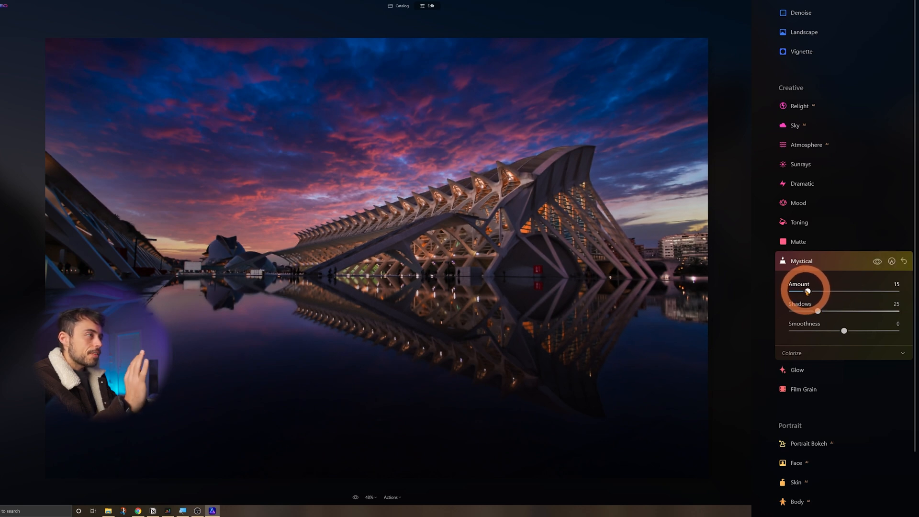
left_click_drag(808, 292, 825, 295)
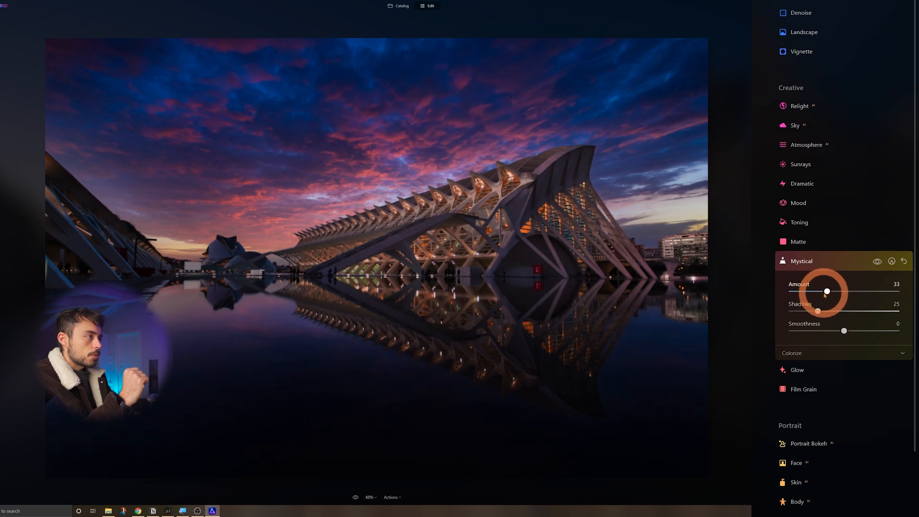
left_click(877, 262)
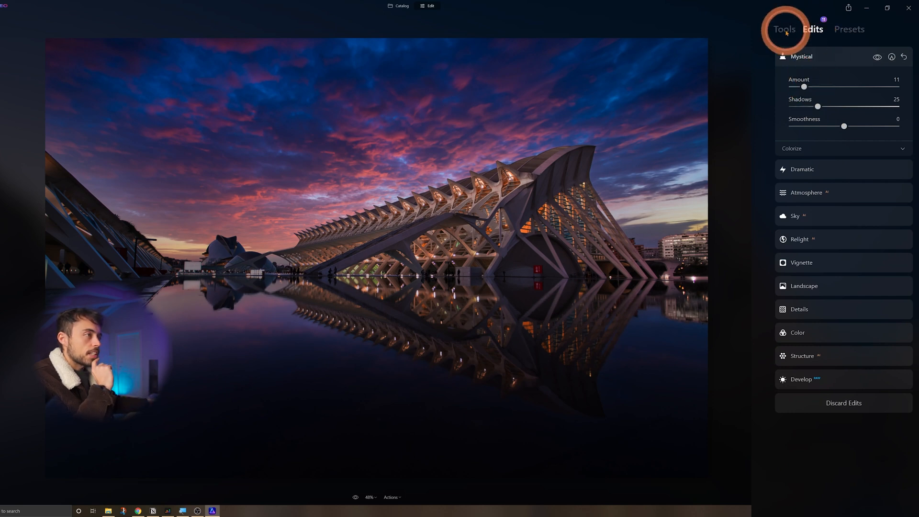
Step: Try a Matte adjustment with Amount 14 and reset the Amount to 0
left_click(786, 31)
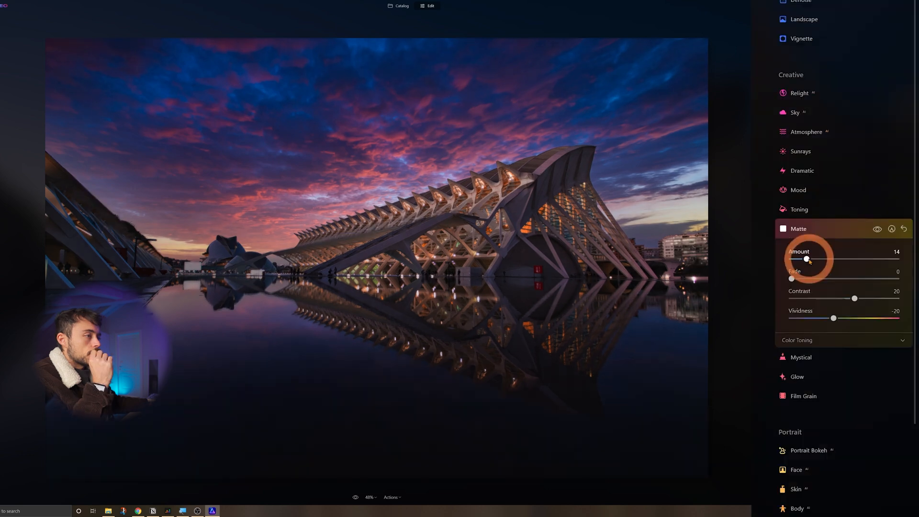
left_click_drag(811, 259, 787, 261)
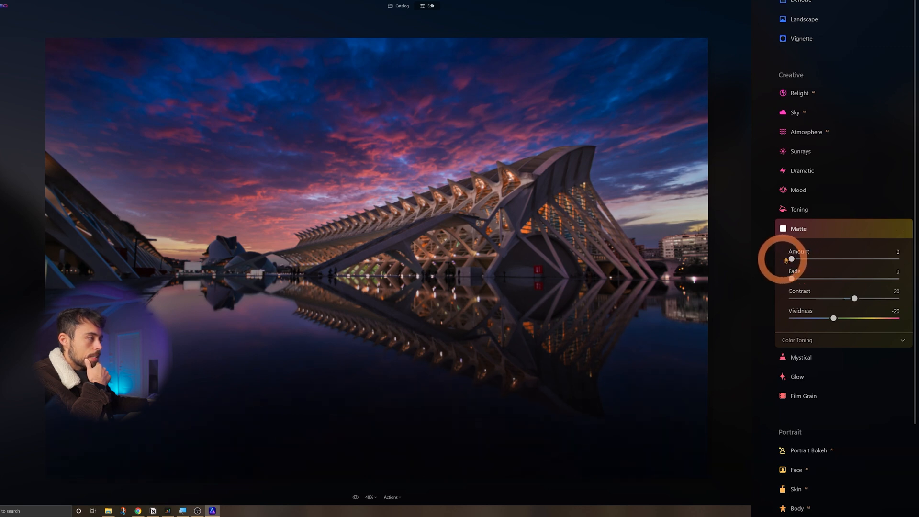
left_click(815, 230)
Step: Tone the photo's shadows blue with Saturation 16 and Hue 220, trying Saturation up to 100 on the way
left_click(811, 216)
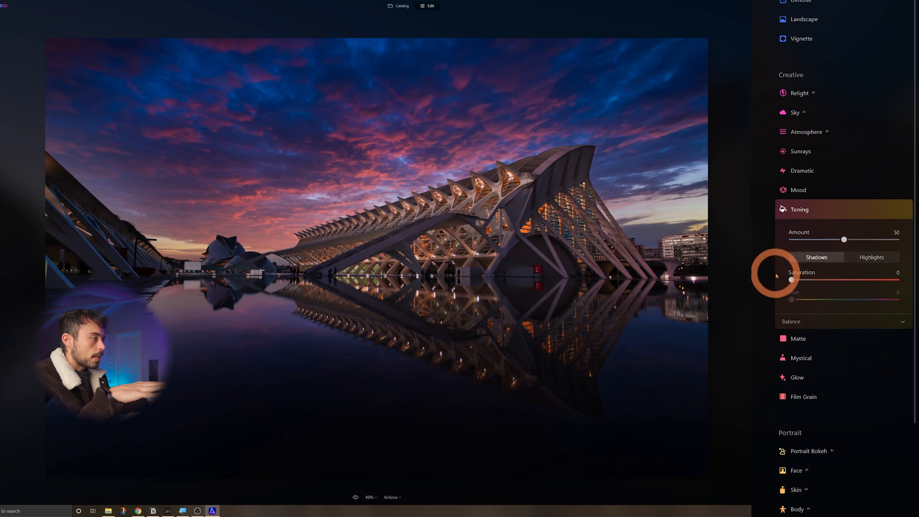
left_click_drag(792, 280, 860, 304)
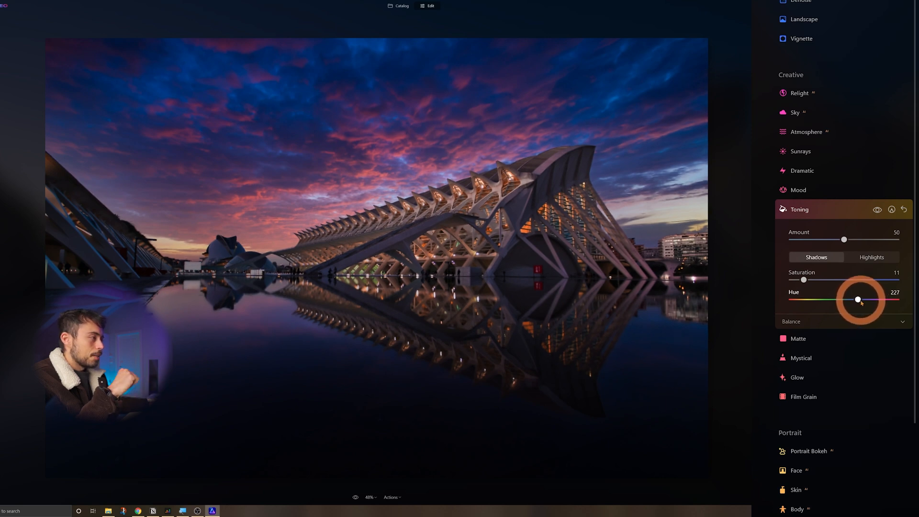
left_click_drag(804, 280, 838, 281)
left_click_drag(902, 289, 856, 300)
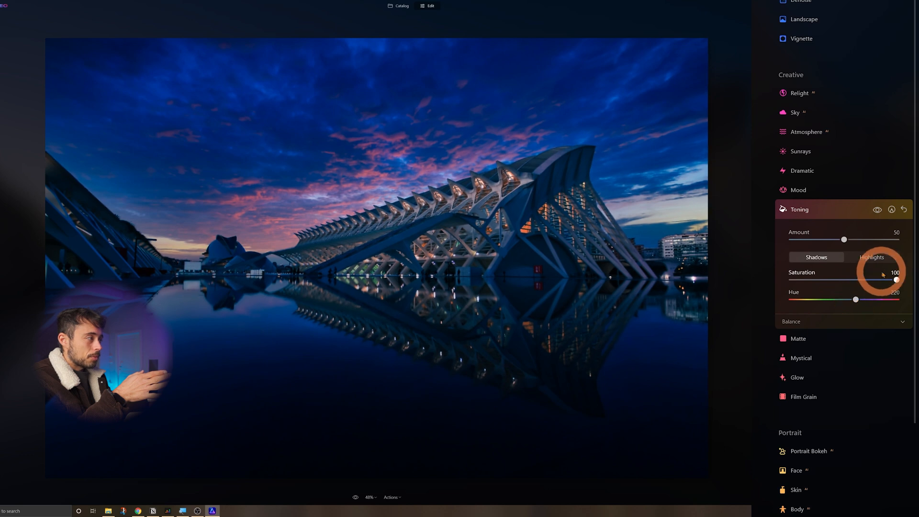
left_click_drag(898, 281, 793, 282)
left_click_drag(805, 280, 810, 281)
Step: Compare the photo with and without the Toning adjustment, both on the whole image and close up on the building
left_click(878, 213)
left_click(878, 213)
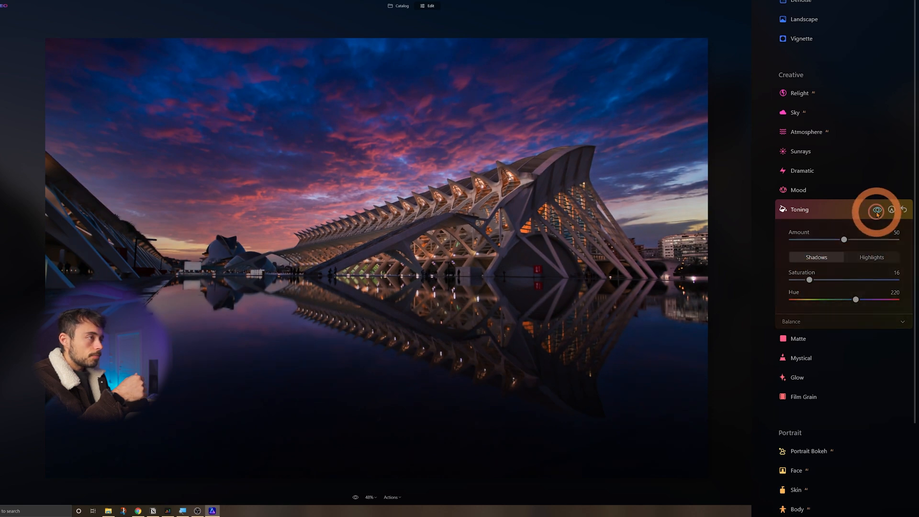
left_click(878, 213)
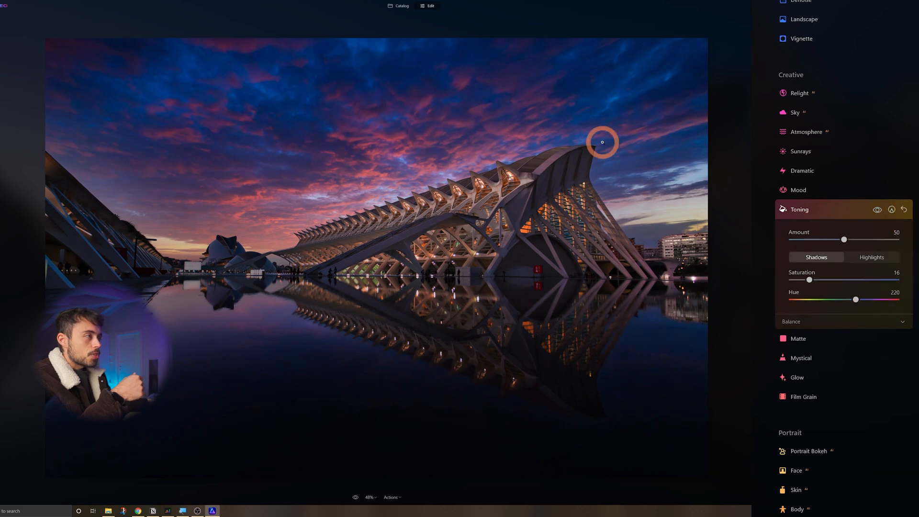
scroll(616, 150, "up", 10)
scroll(639, 166, "down", 4)
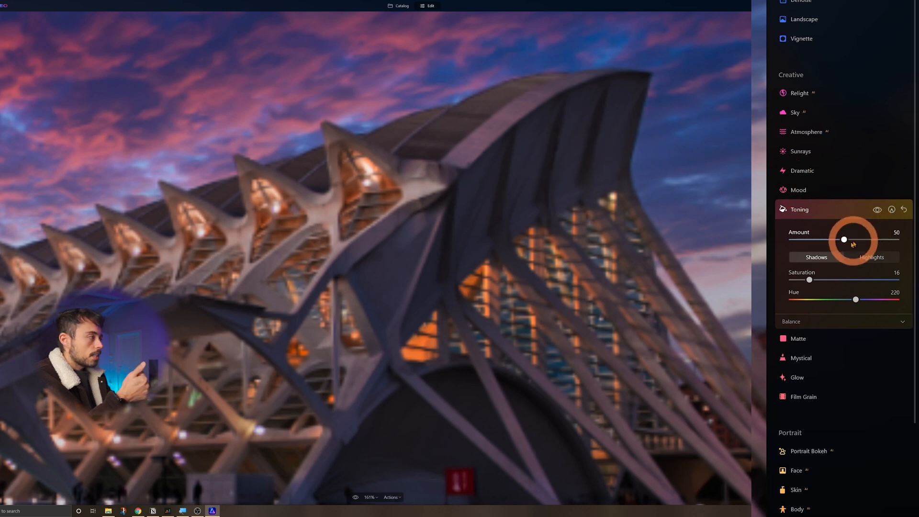
left_click(879, 211)
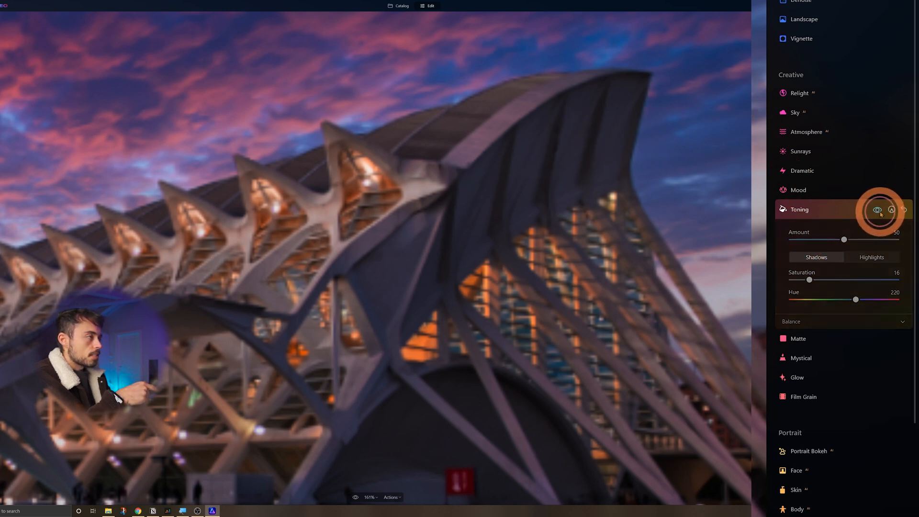
left_click(547, 236)
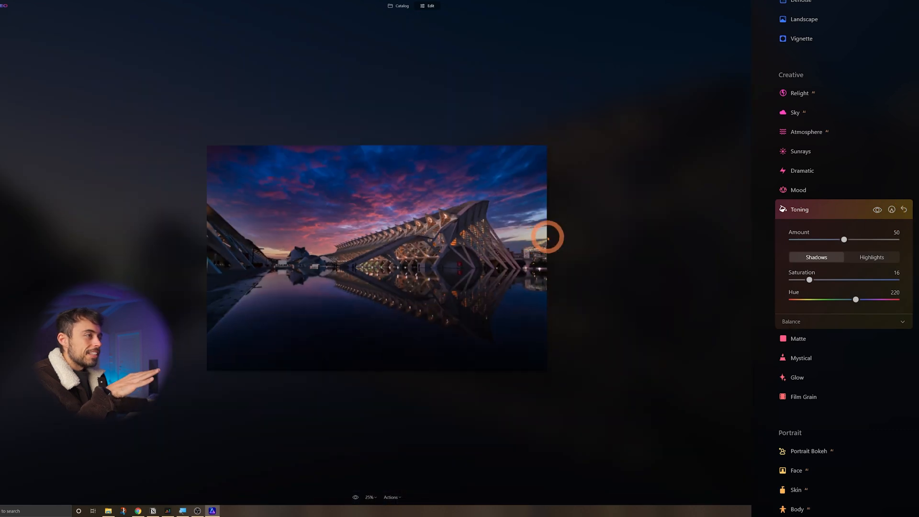
Step: Try a Soft Focus Glow with Amounts of 25 and 11, comparing the photo with and without it
scroll(548, 236, "up", 1)
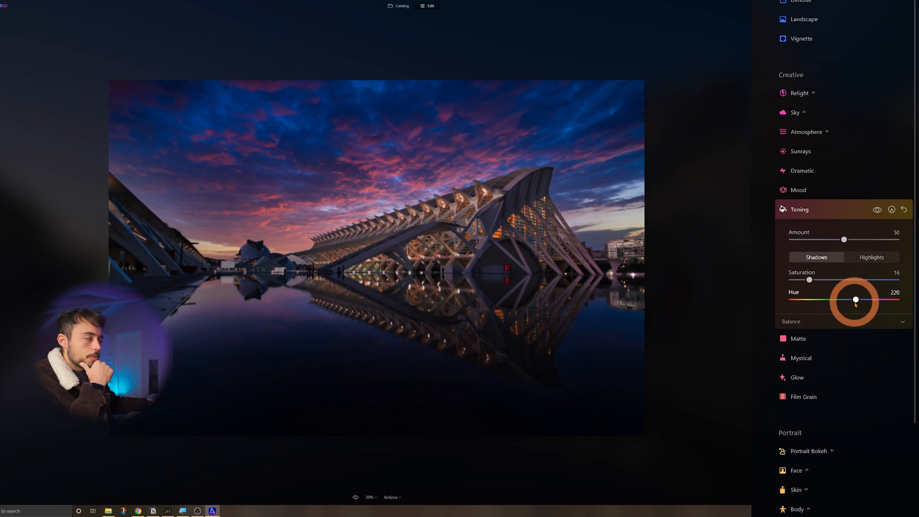
left_click(827, 212)
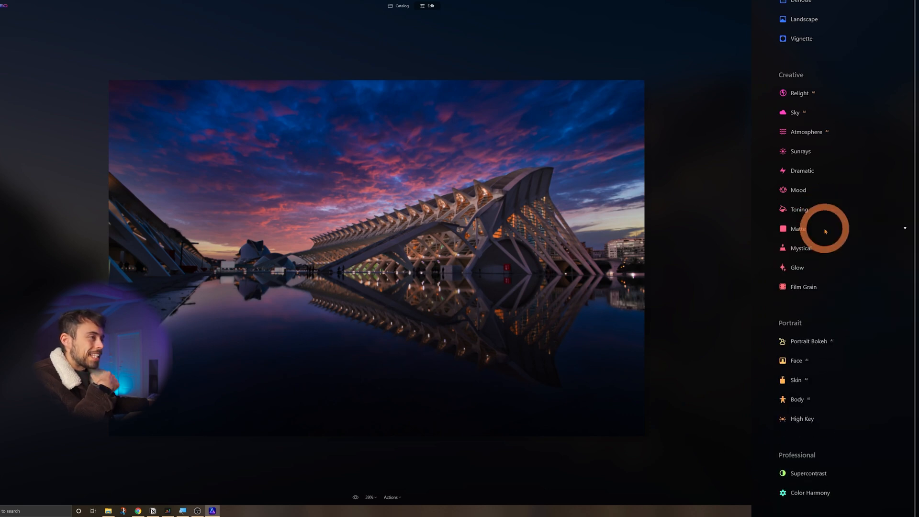
scroll(666, 295, "up", 1)
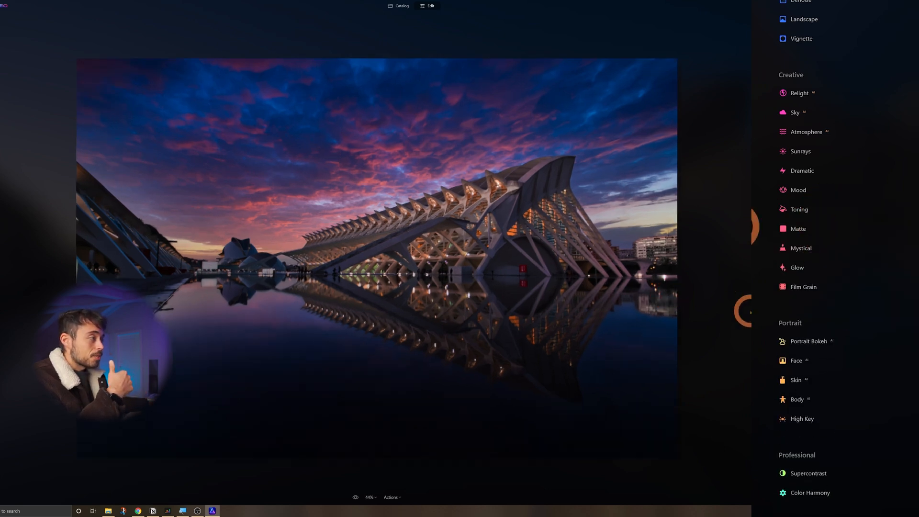
left_click(806, 264)
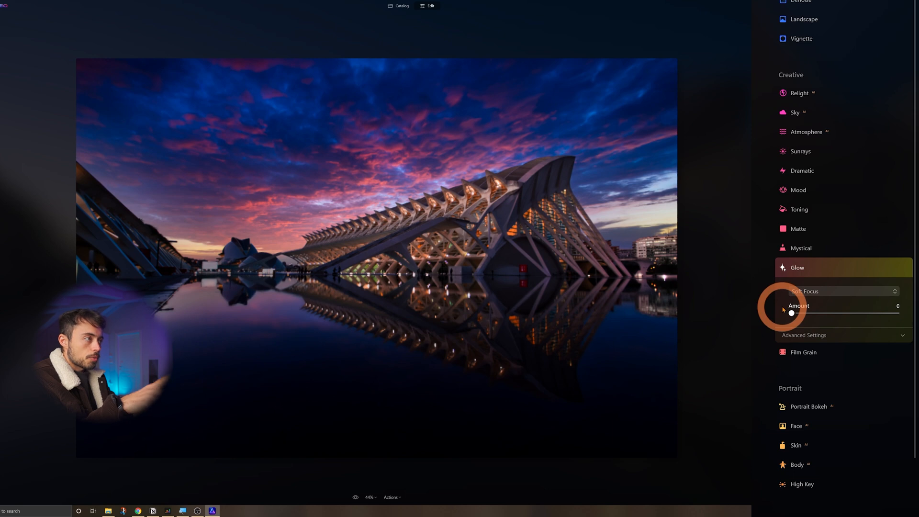
left_click_drag(784, 310, 820, 318)
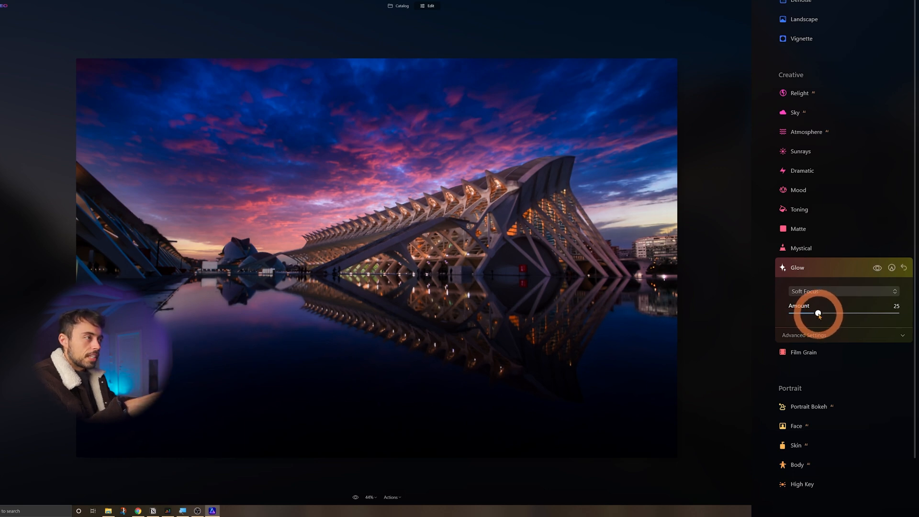
left_click(879, 269)
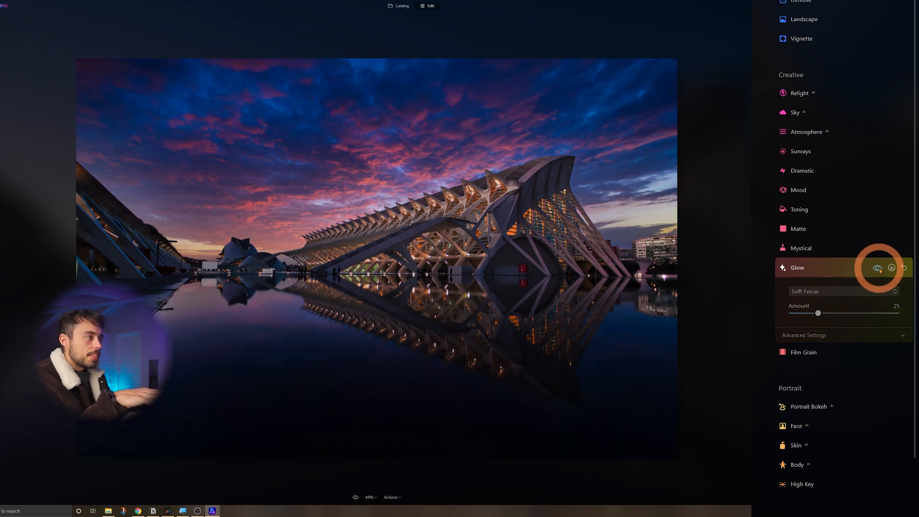
left_click(879, 269)
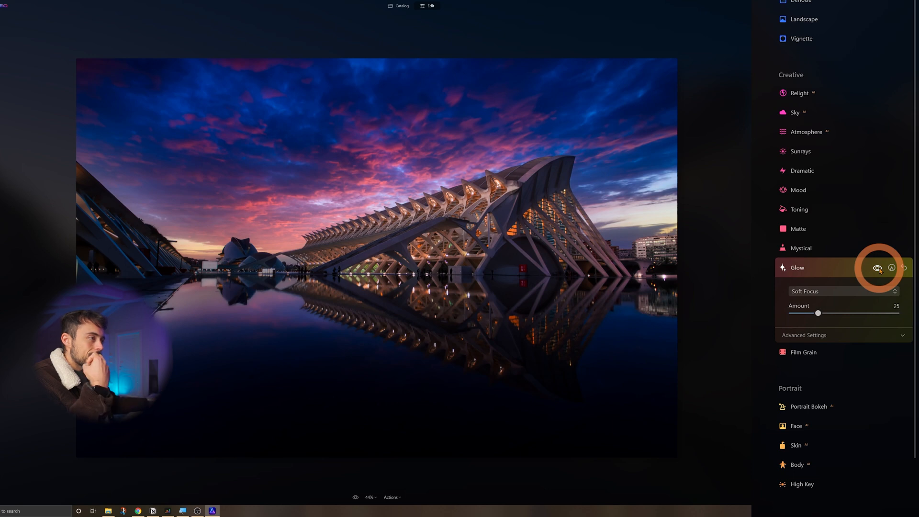
left_click(879, 269)
left_click(879, 269)
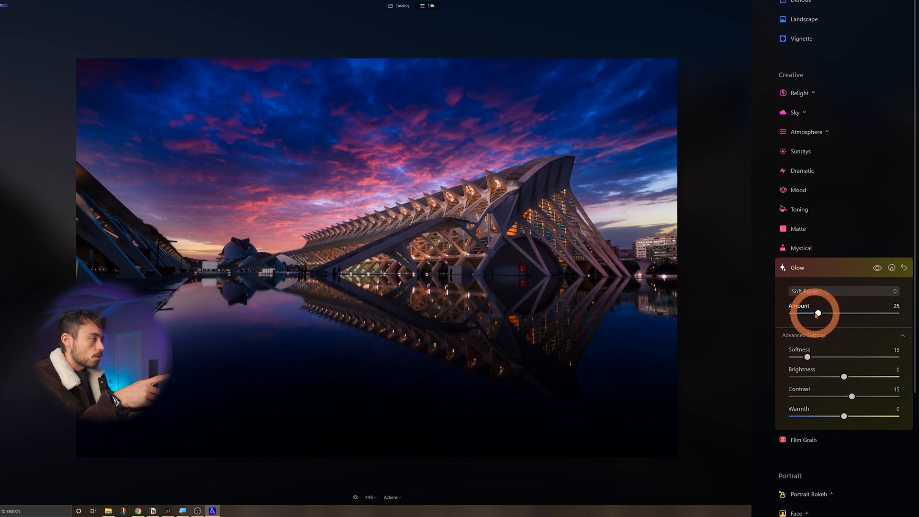
left_click_drag(819, 314, 806, 314)
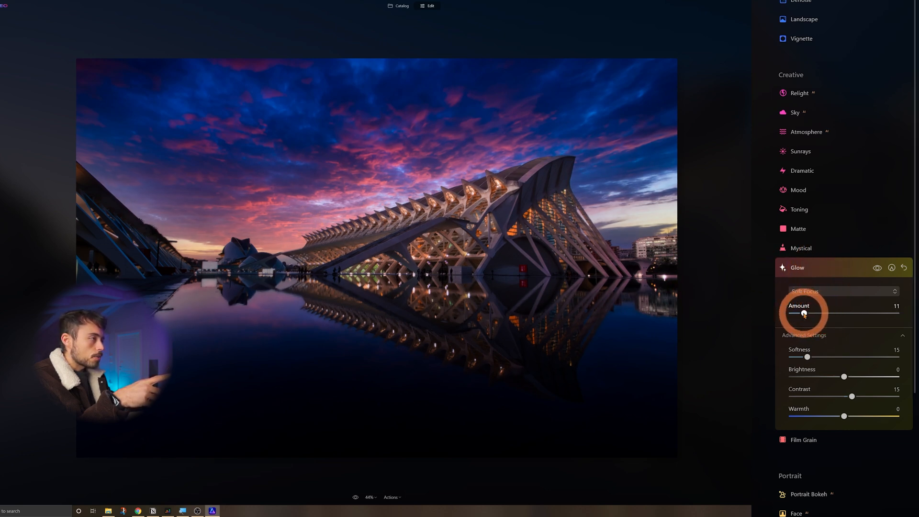
Step: Switch the Glow to Orton Effect with Amount 35 and compare the photo with and without it
left_click(842, 291)
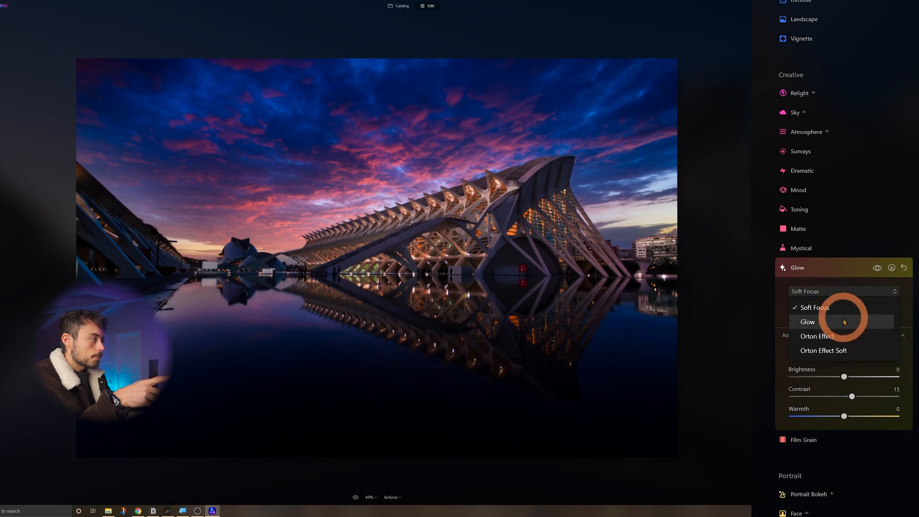
left_click(828, 336)
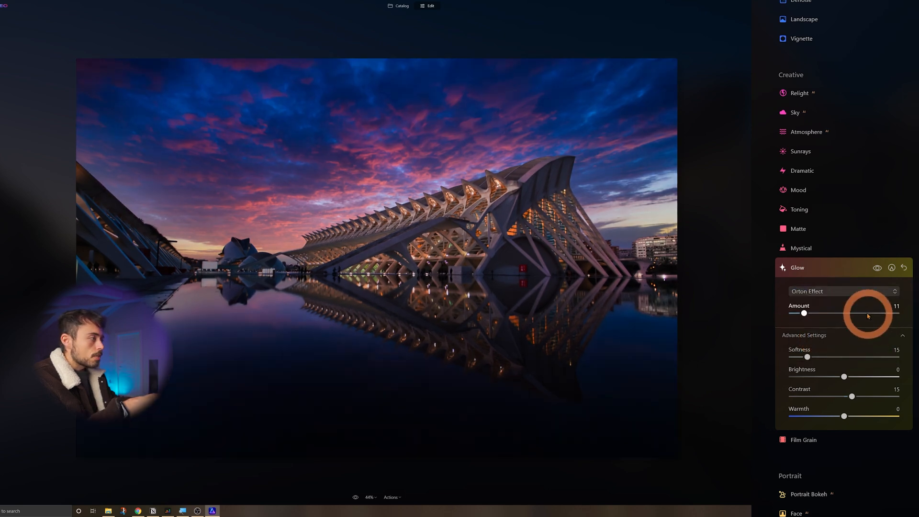
left_click_drag(805, 314, 828, 313)
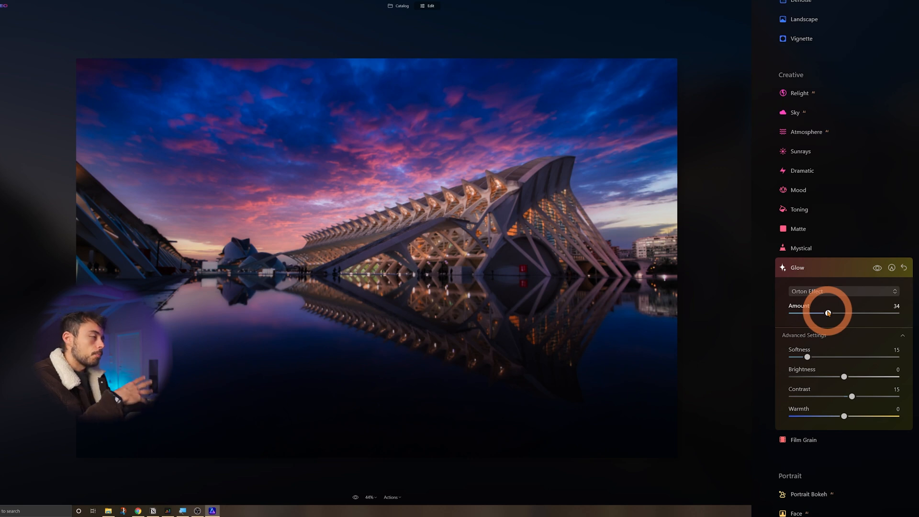
left_click_drag(828, 313, 830, 313)
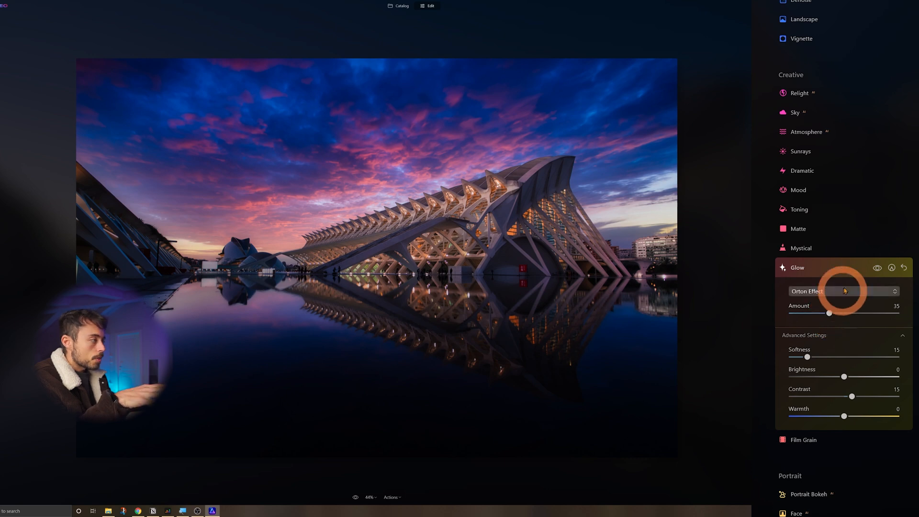
left_click(879, 269)
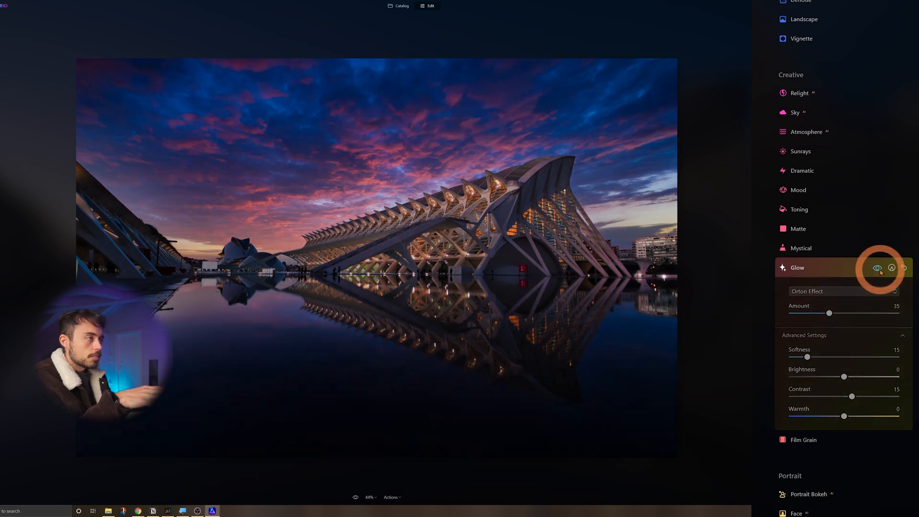
left_click(879, 269)
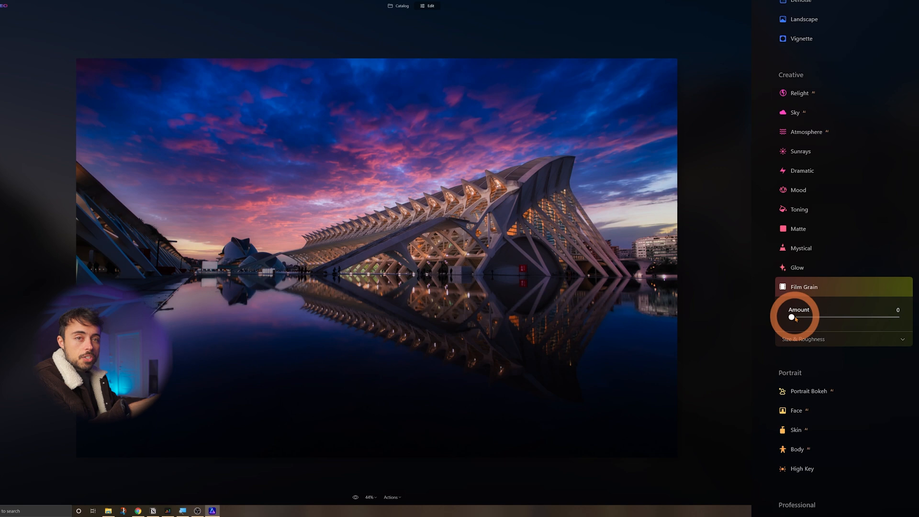
Step: Add Film Grain, trying Amounts of 100 and 12, set the Amount to 7 and show the size and roughness settings
left_click_drag(795, 319, 902, 324)
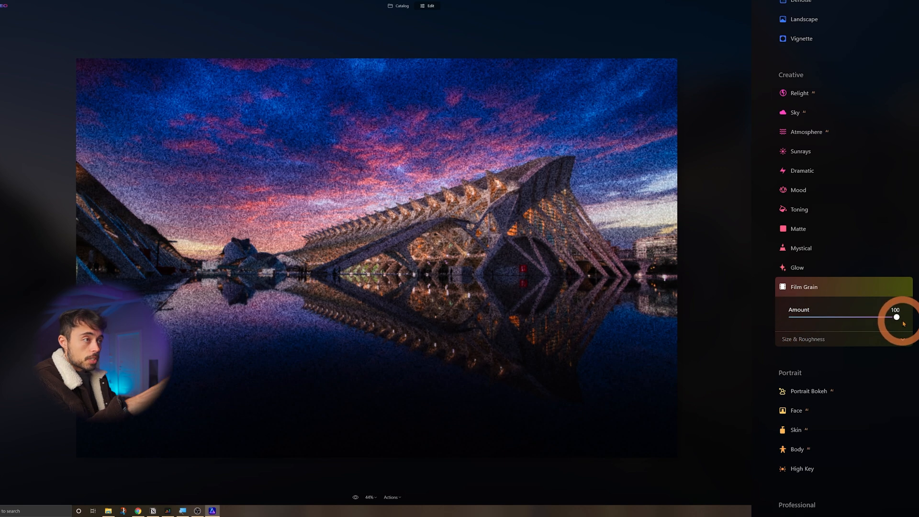
left_click_drag(897, 325, 807, 325)
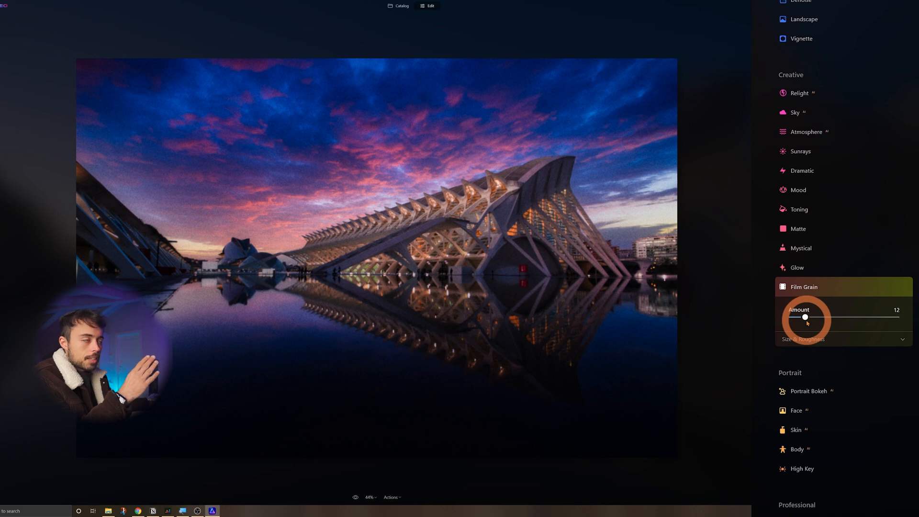
left_click_drag(807, 324, 802, 318)
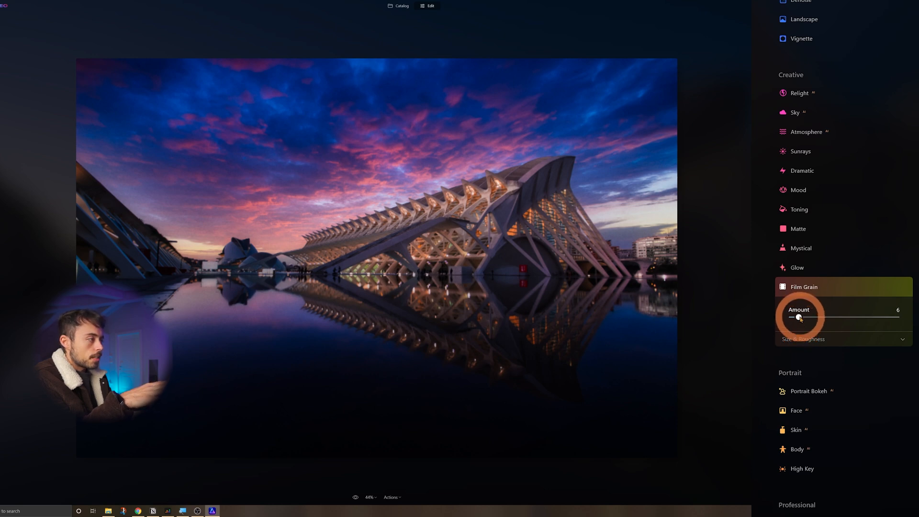
left_click(837, 340)
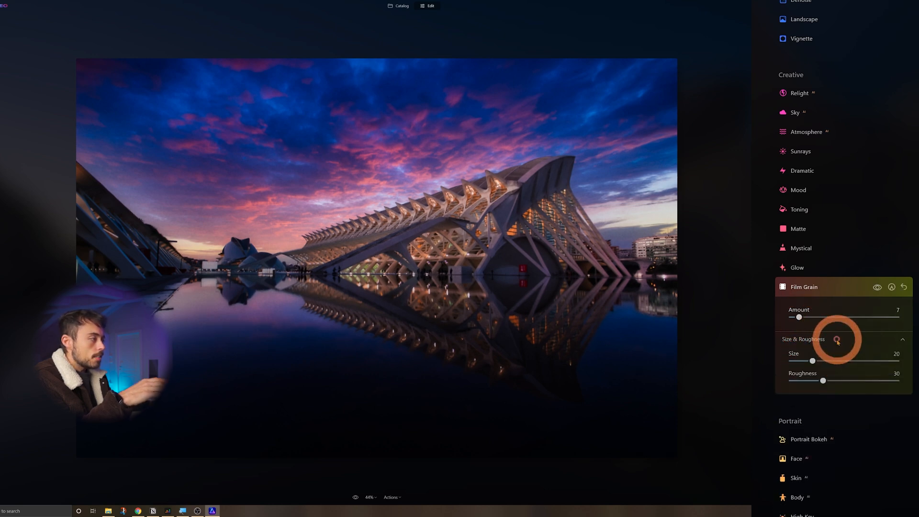
Step: Compare the photo with and without the Film Grain, and examine the grain close up on the building and in the sky
left_click(878, 288)
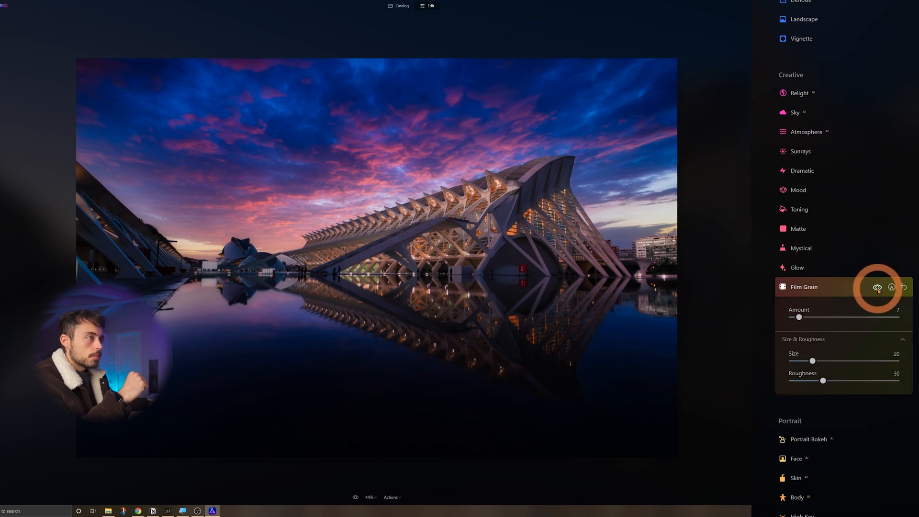
left_click(576, 174)
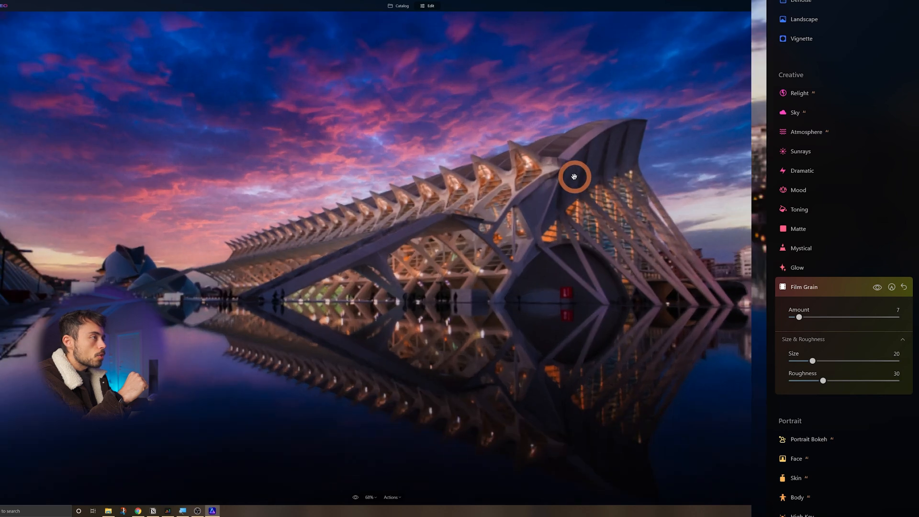
scroll(593, 181, "up", 2)
scroll(600, 187, "down", 1)
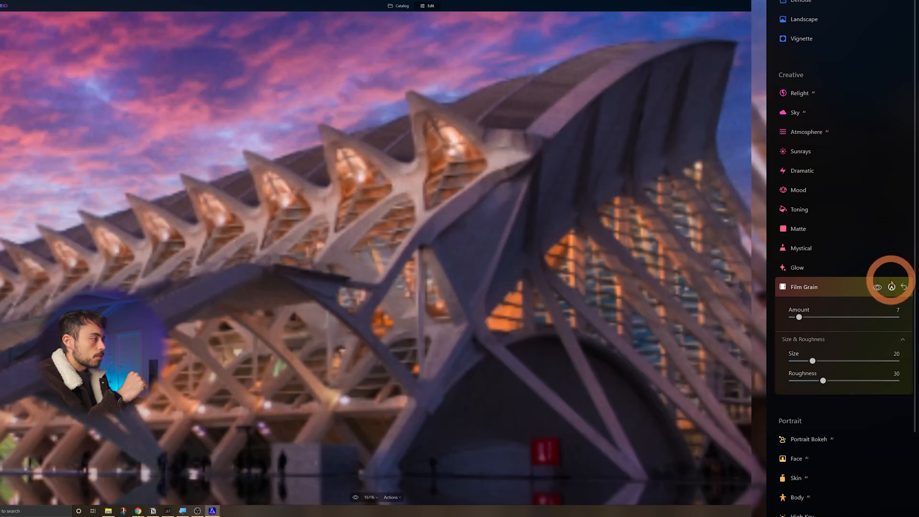
left_click(878, 288)
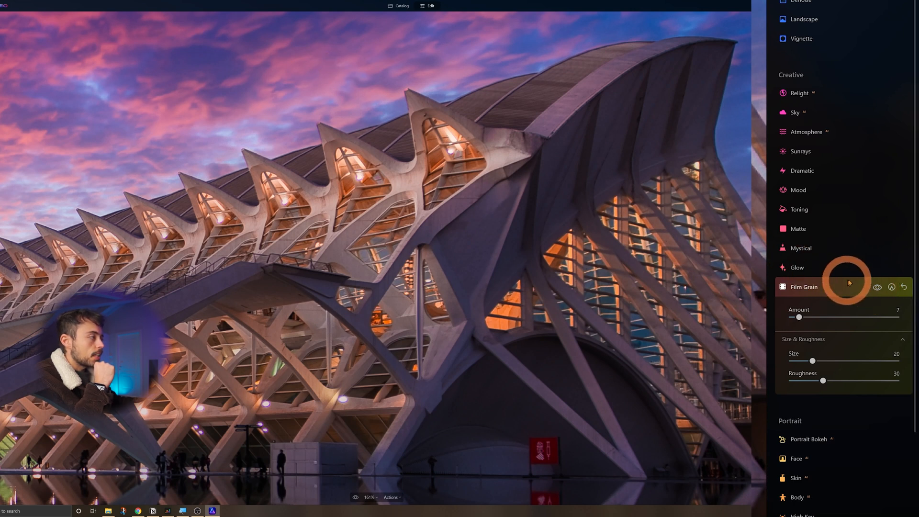
left_click_drag(374, 91, 476, 243)
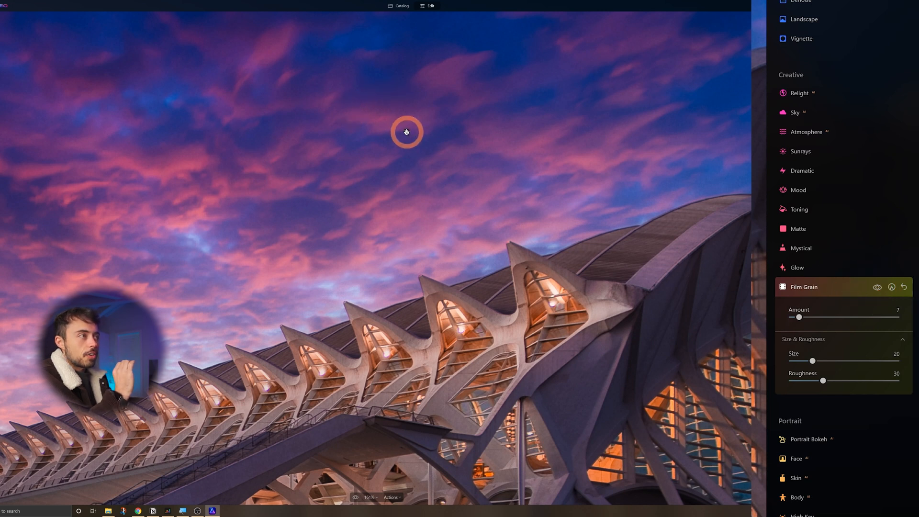
scroll(384, 192, "down", 5)
scroll(390, 192, "up", 1)
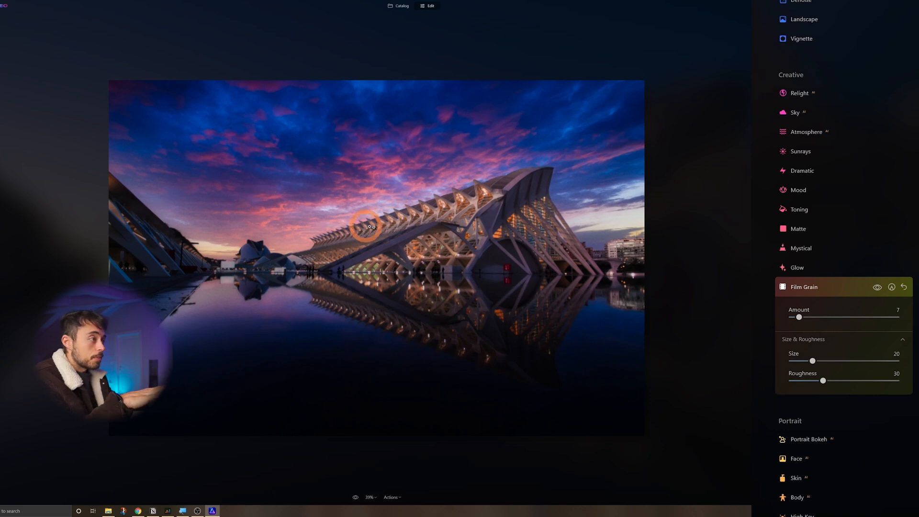
scroll(421, 242, "up", 1)
Step: Close the Film Grain adjustment and compare the edited photo with the original
left_click(774, 296)
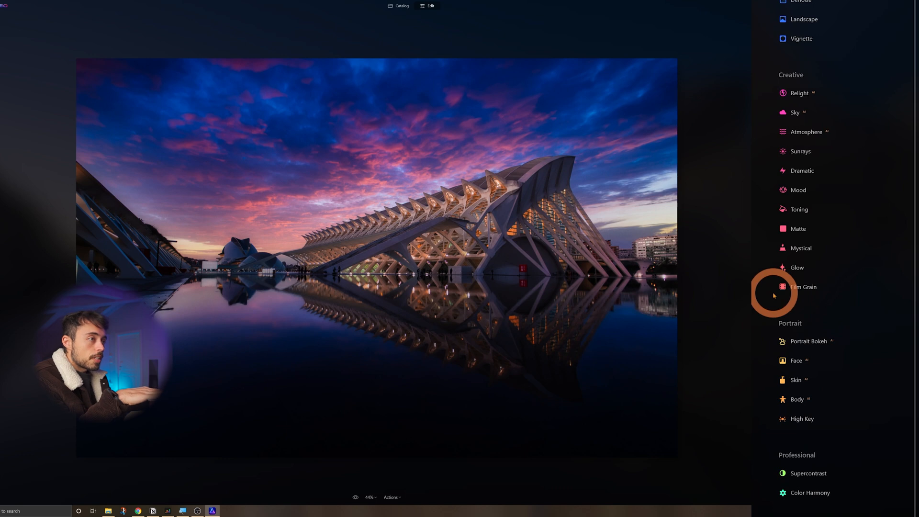
left_click(355, 498)
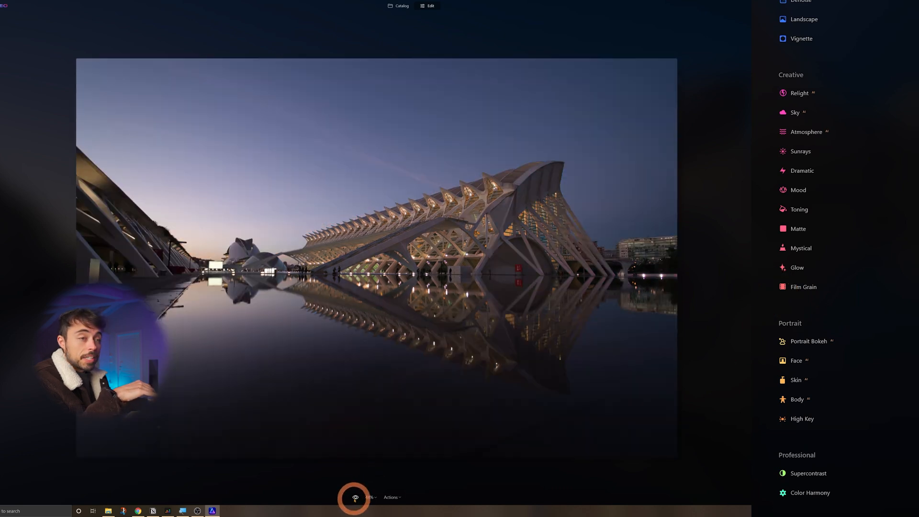
left_click_drag(363, 496, 379, 492)
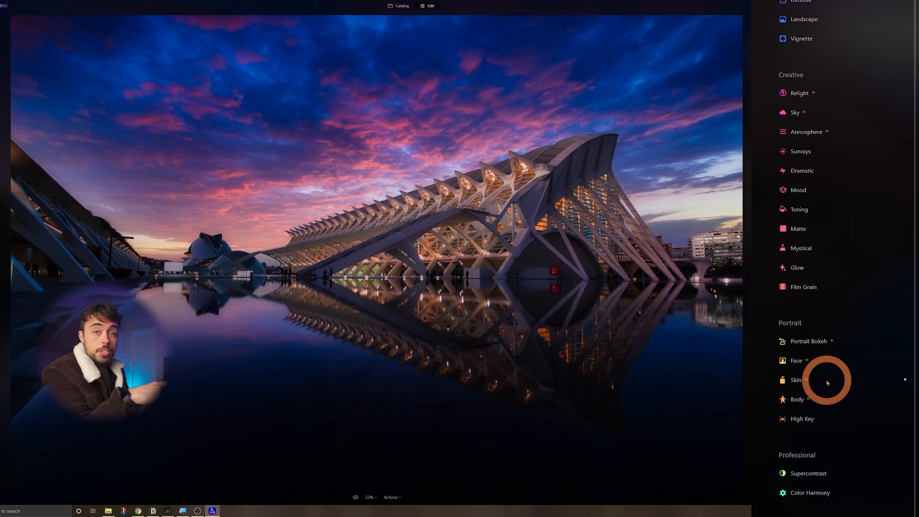
Step: Add a Supercontrast adjustment with Highlights Contrast 58
left_click(820, 473)
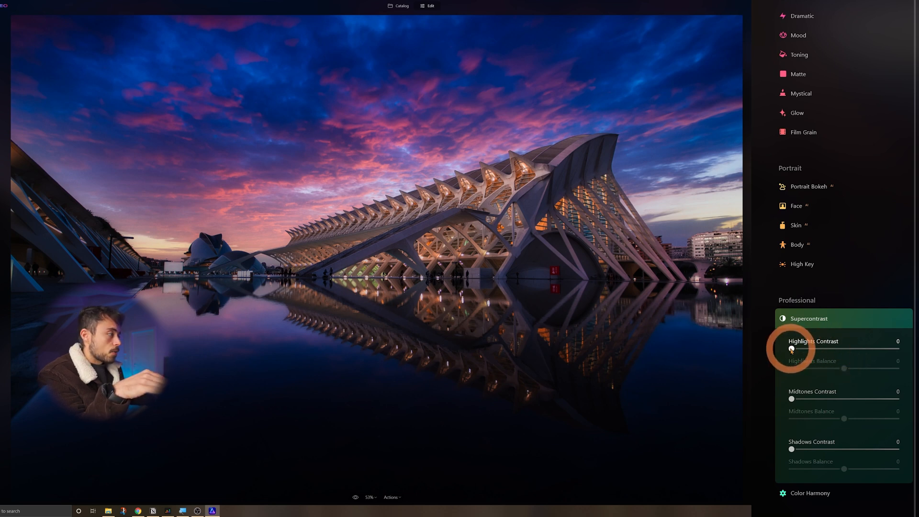
left_click_drag(792, 349, 853, 348)
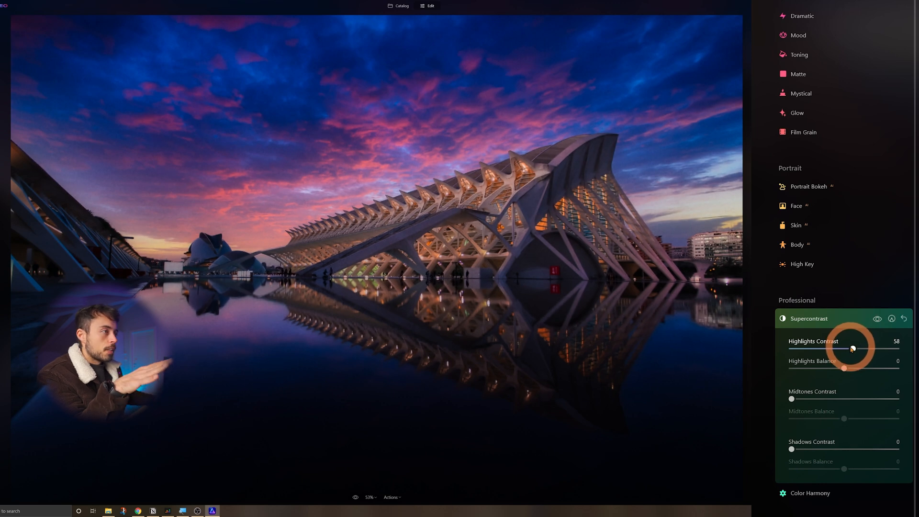
left_click(839, 320)
Step: Set the Color Harmony's Split Color Warmth for Warm to 5 after trying 100, and compare the edited photo with the original
left_click(832, 493)
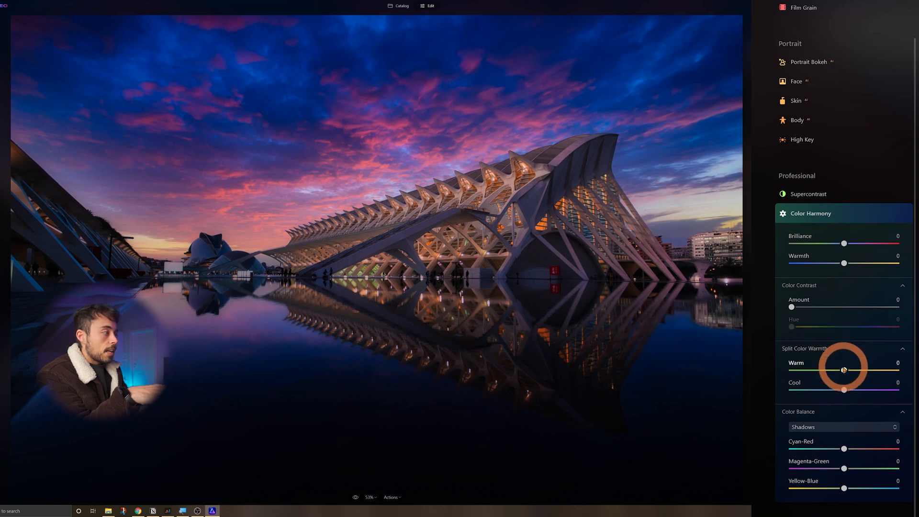
left_click_drag(844, 370, 911, 366)
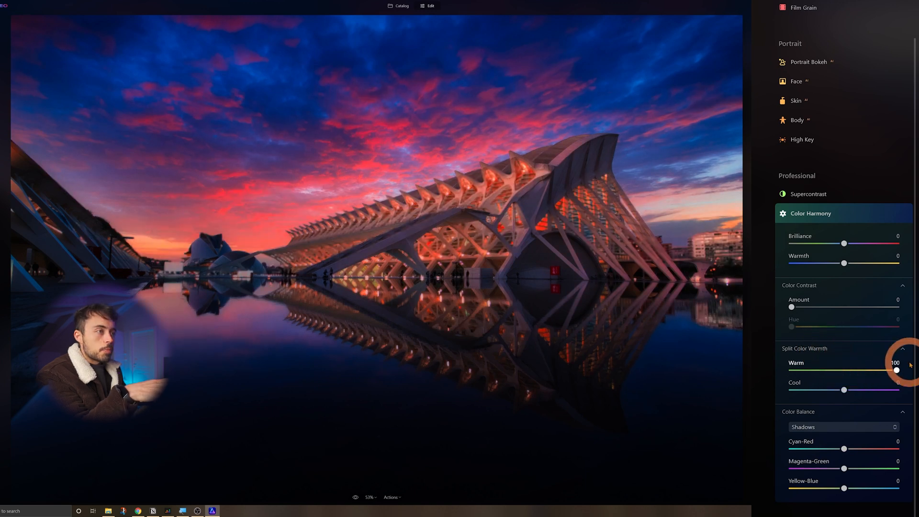
left_click_drag(898, 368, 848, 373)
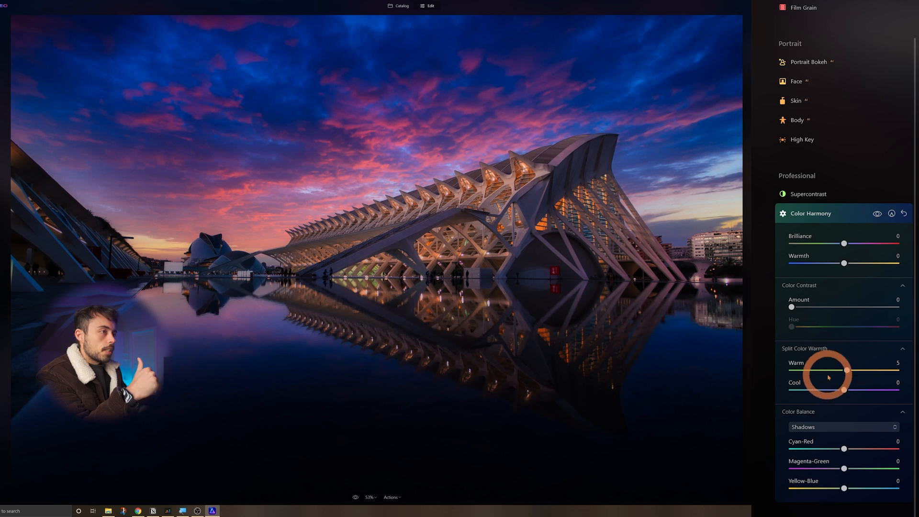
left_click(831, 214)
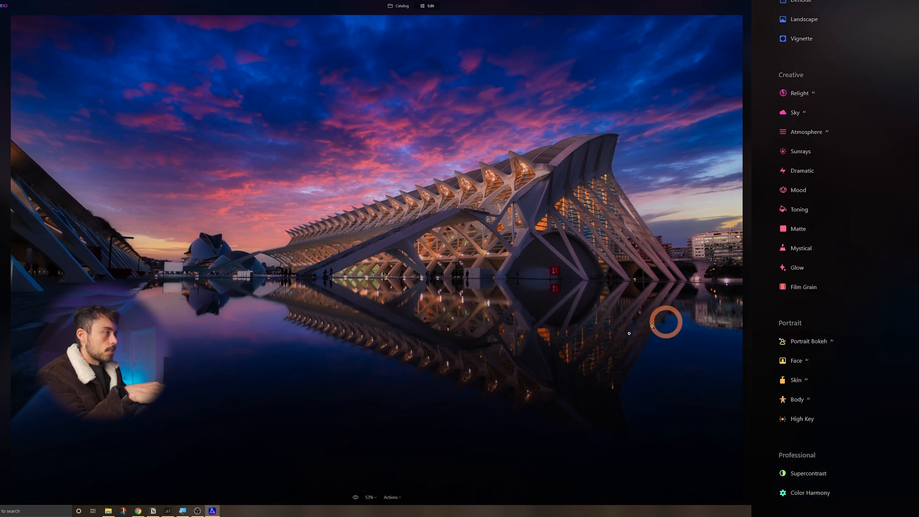
left_click(355, 497)
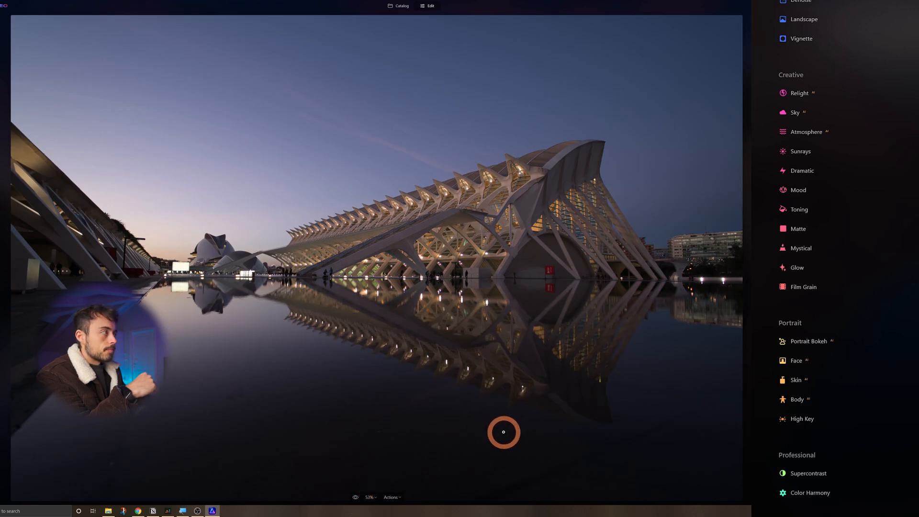
Step: Compare the fully edited photo with the original once more
left_click(356, 497)
left_click(356, 497)
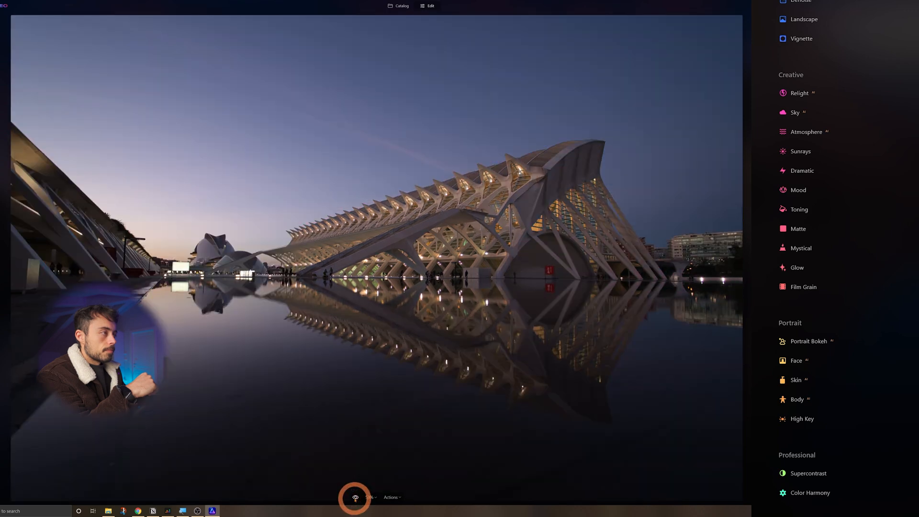
left_click(355, 497)
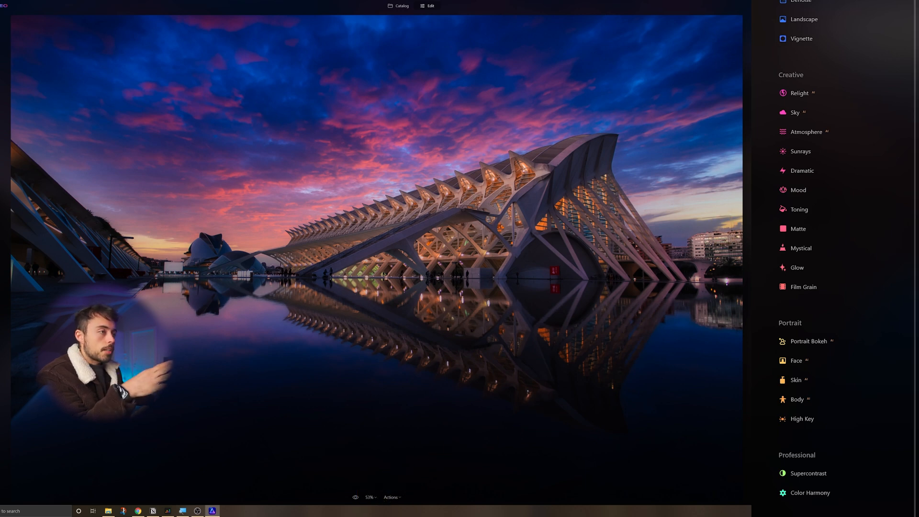
Step: Raise the Whites moderately in the Develop adjustment and review the brightened photo
scroll(843, 259, "up", 10)
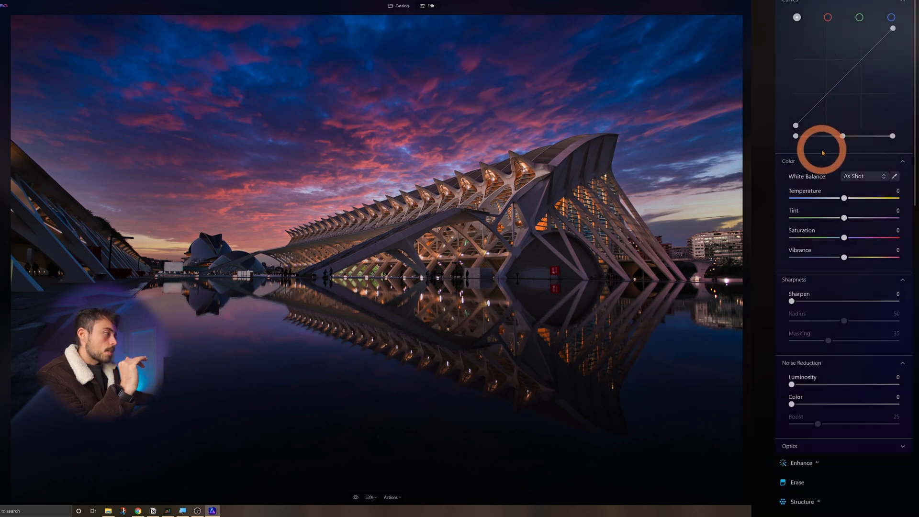
scroll(823, 153, "down", 1)
scroll(822, 153, "up", 1)
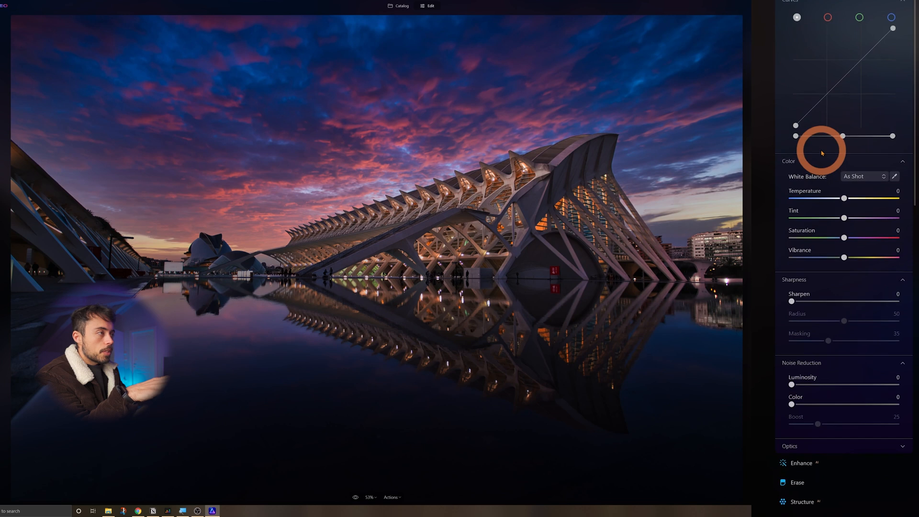
left_click_drag(845, 0, 837, 0)
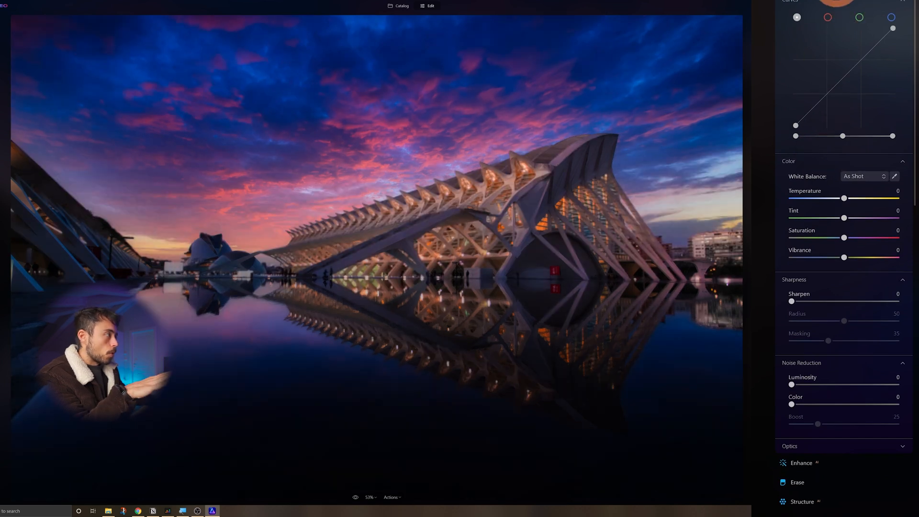
scroll(839, 2, "up", 2)
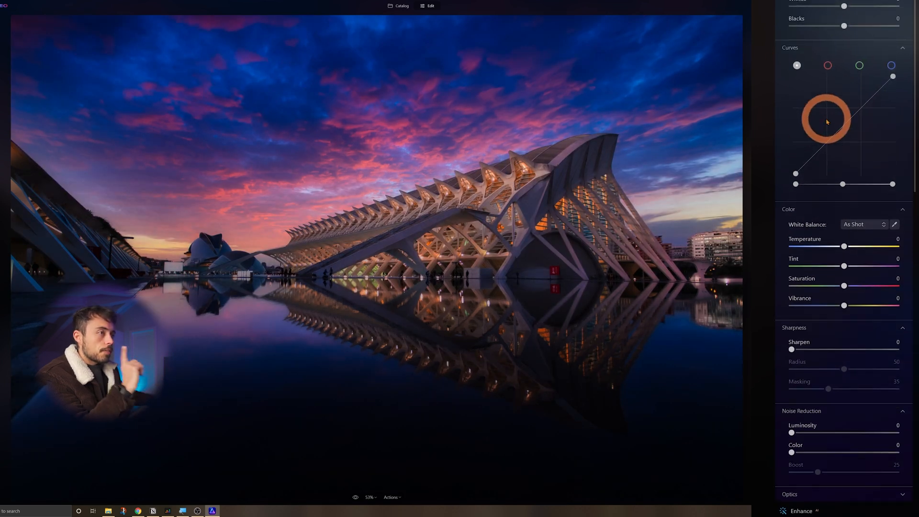
left_click_drag(845, 6, 861, 8)
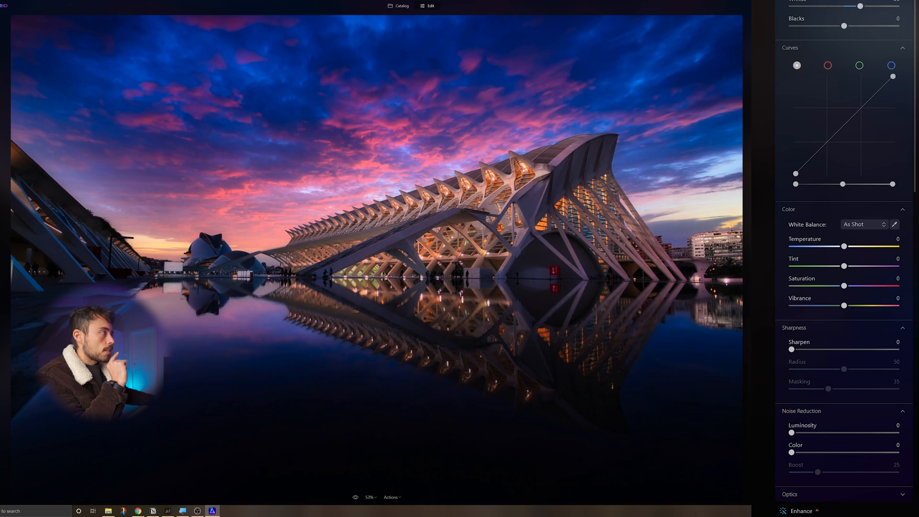
key("backslash")
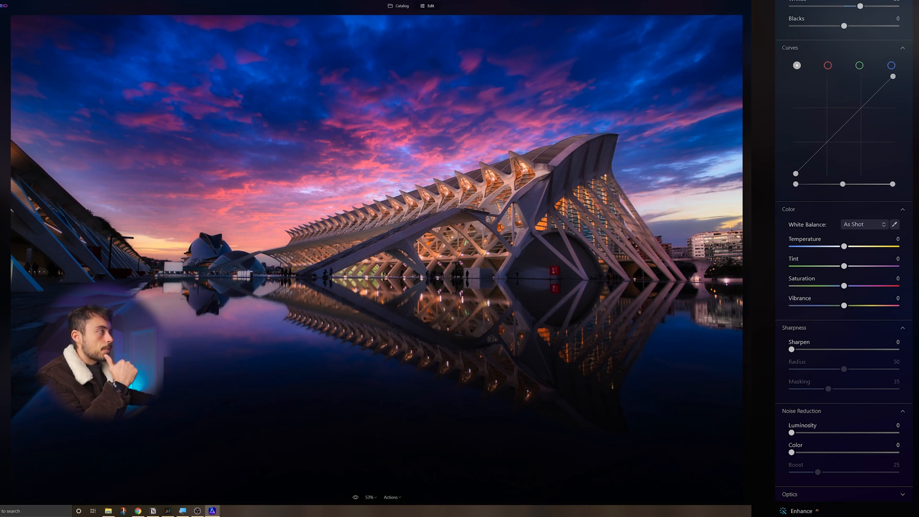
Step: Reopen the applied Sky edit and set its Mask Refinement Global to 43 after trying 4
scroll(844, 259, "down", 10)
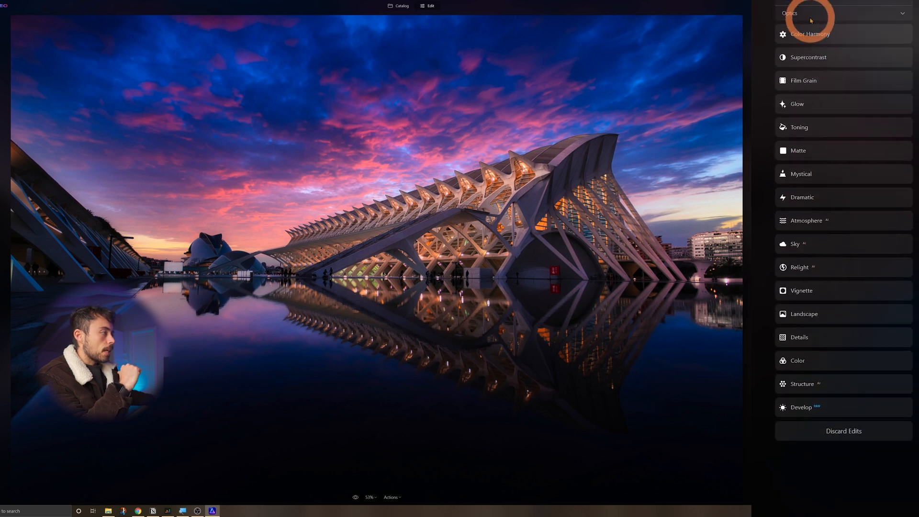
left_click(817, 243)
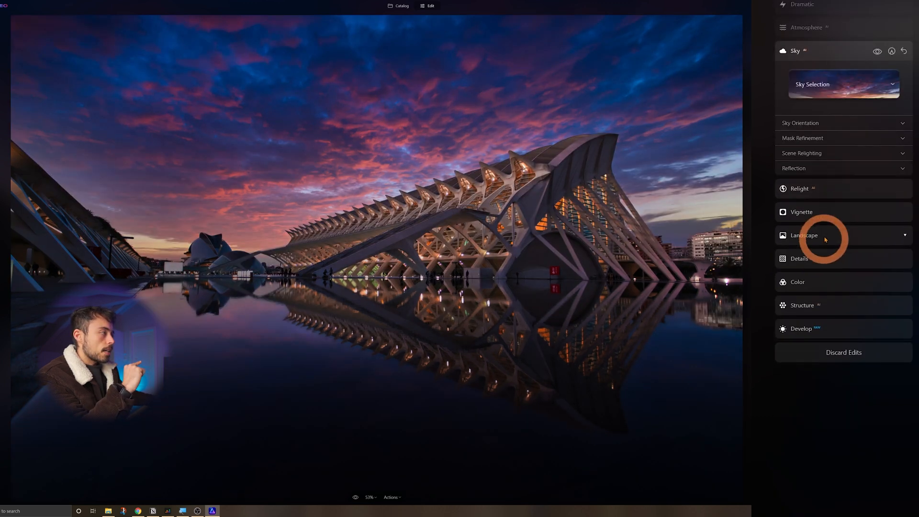
left_click(814, 123)
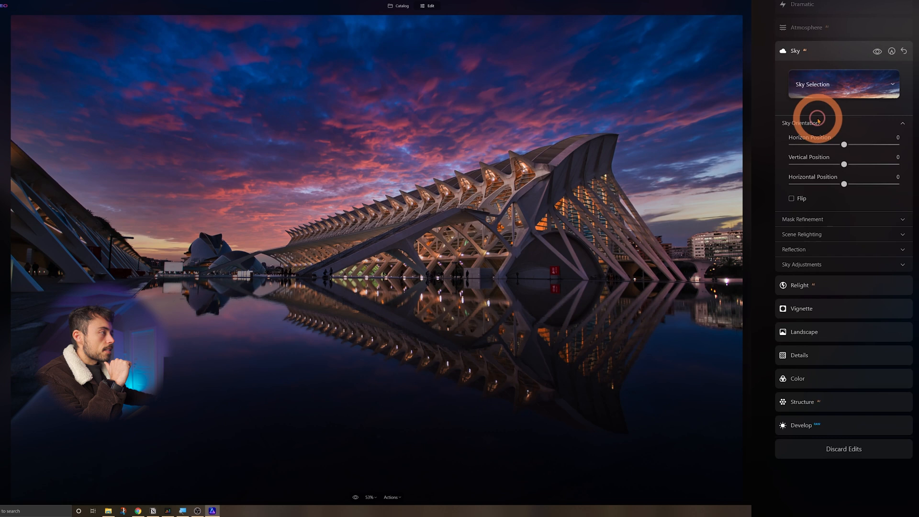
left_click(819, 221)
left_click(830, 242)
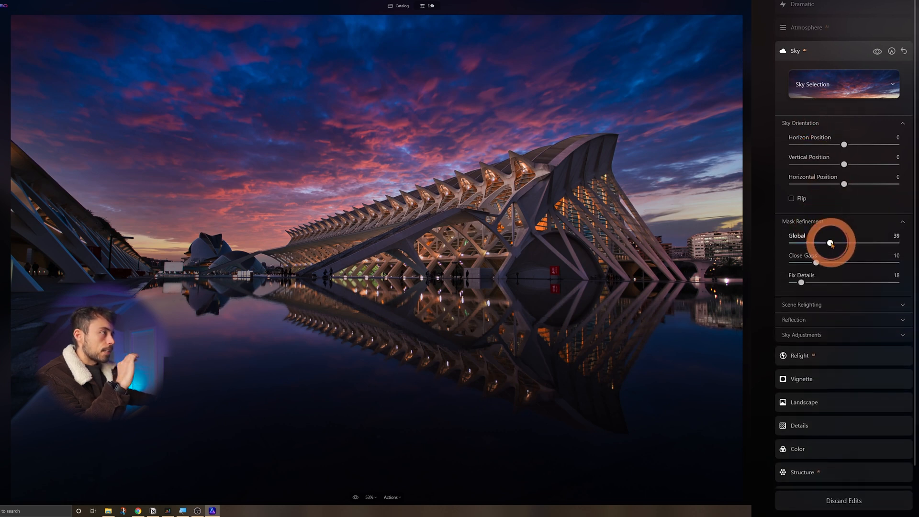
left_click_drag(832, 244, 753, 244)
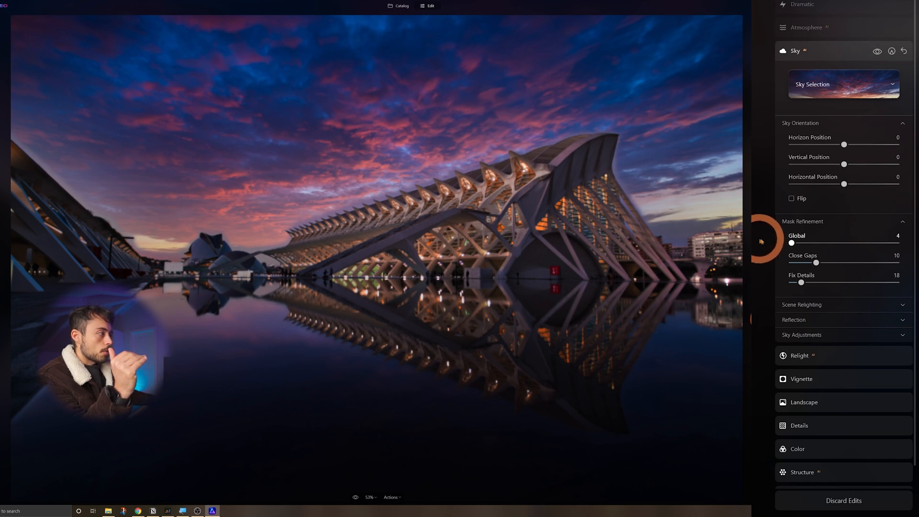
left_click_drag(790, 244, 835, 245)
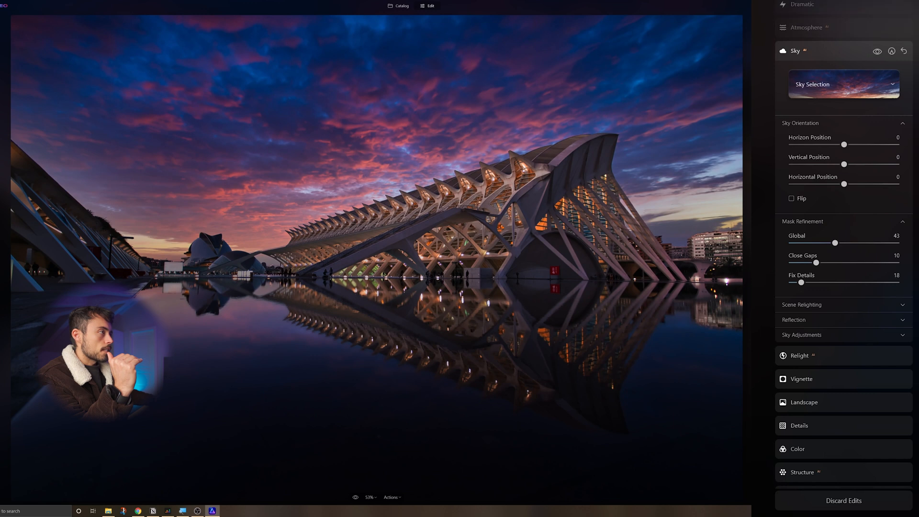
Step: Close the Sky adjustment and compare the edited photo with the original
left_click(814, 1)
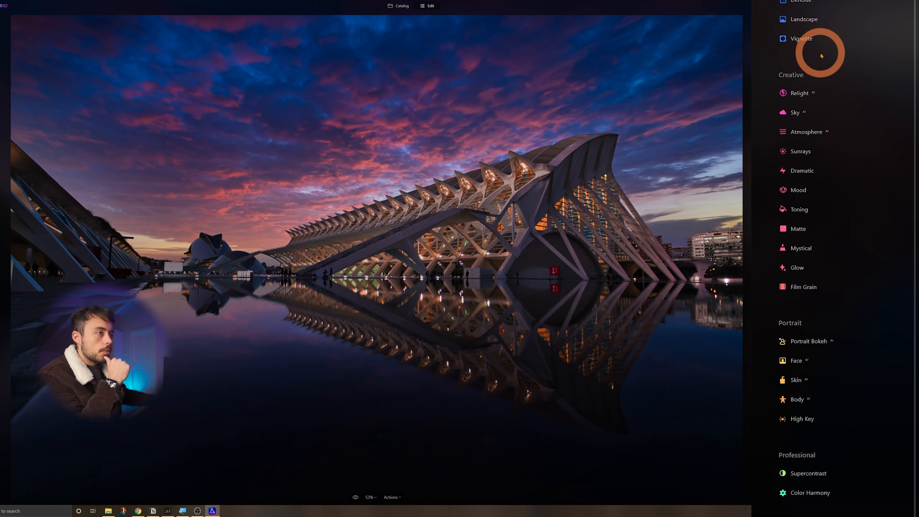
left_click(355, 497)
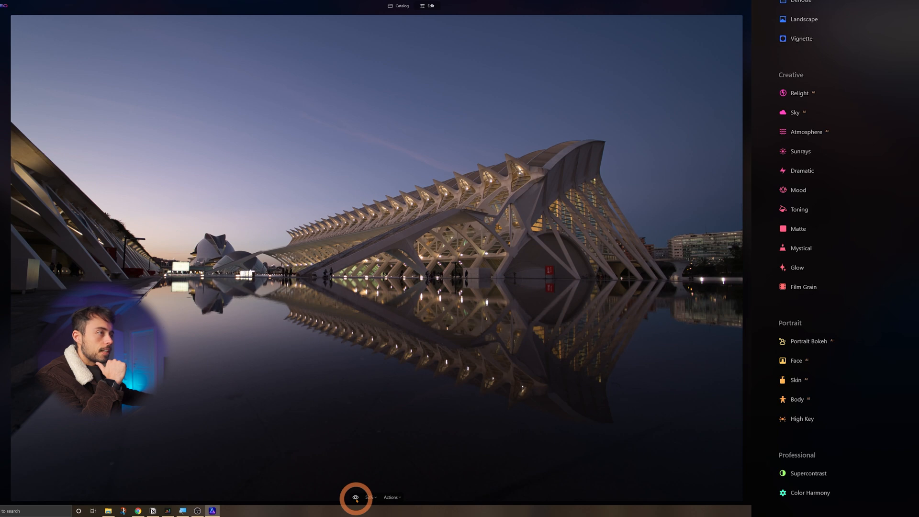
left_click_drag(355, 499, 674, 404)
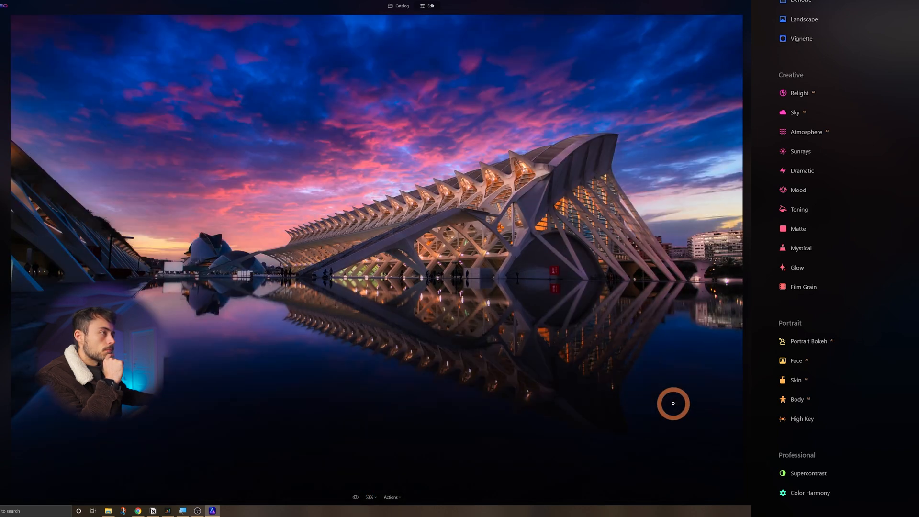